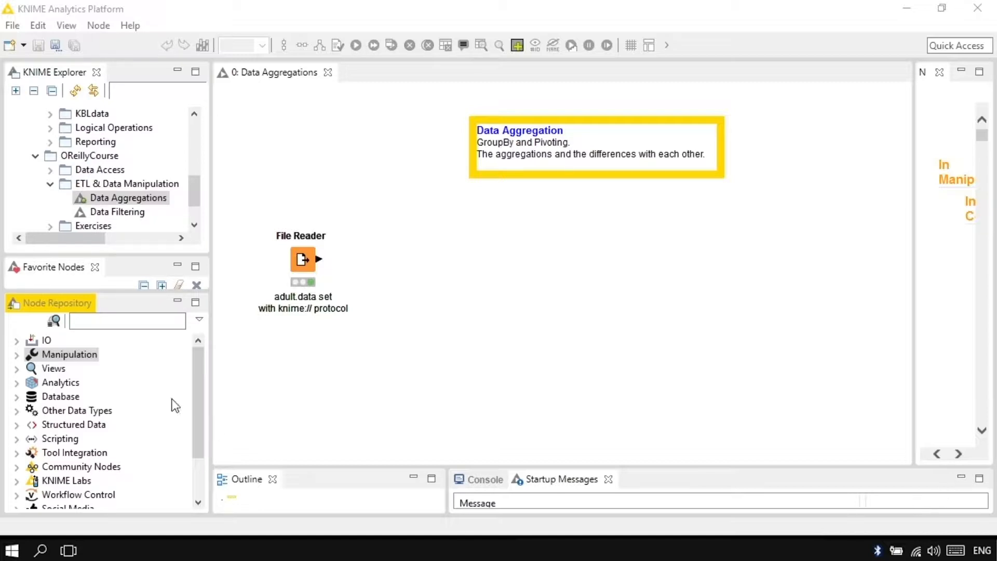
# Add a GroupBy node to the workflow and connect the File Reader's output to it.
pyautogui.click(155, 322)
pyautogui.write('groupby')
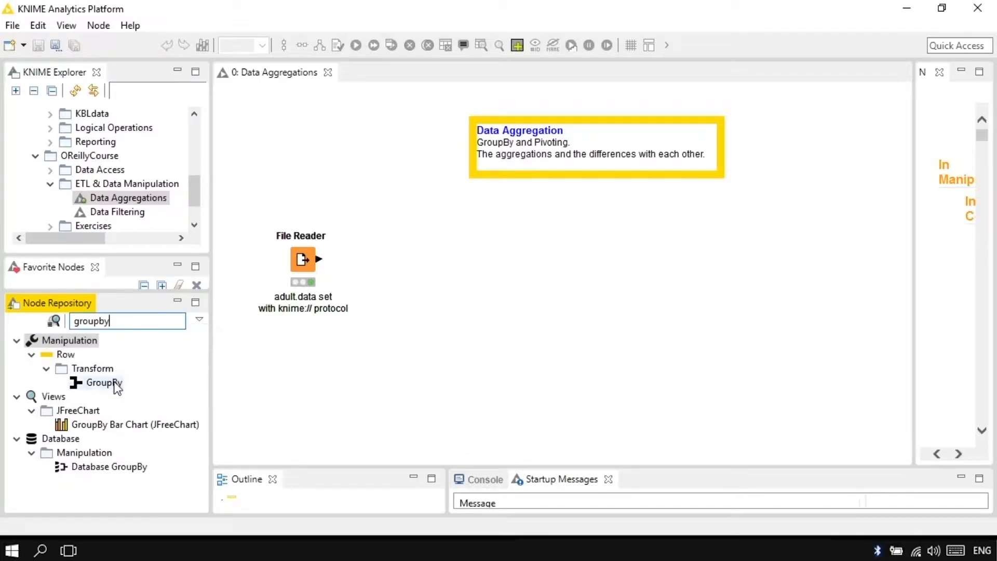
pyautogui.moveTo(113, 383); pyautogui.dragTo(426, 252)
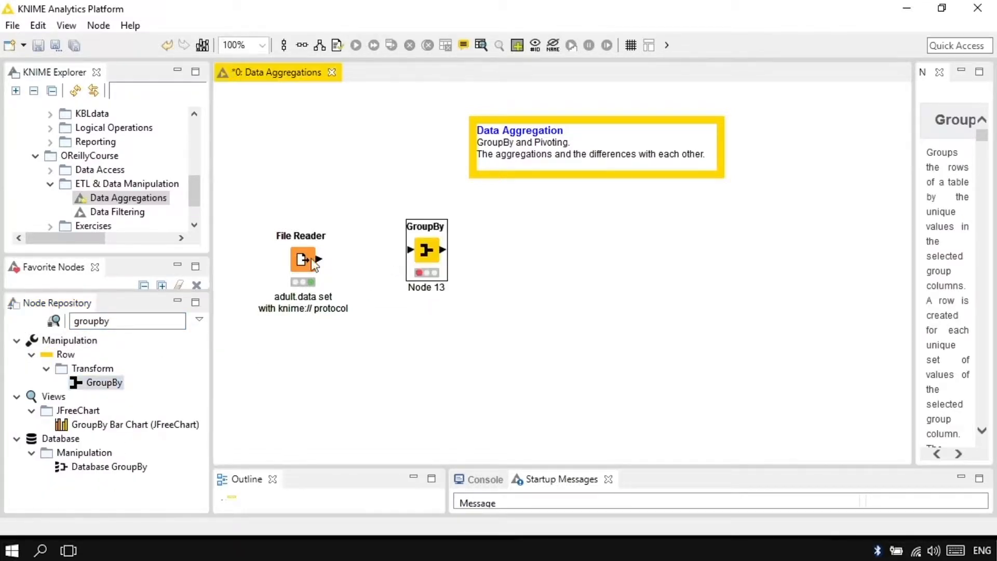
pyautogui.moveTo(319, 259); pyautogui.dragTo(404, 261)
# View the File Reader's output table and inspect its columns around race and sex.
pyautogui.rightClick(303, 264)
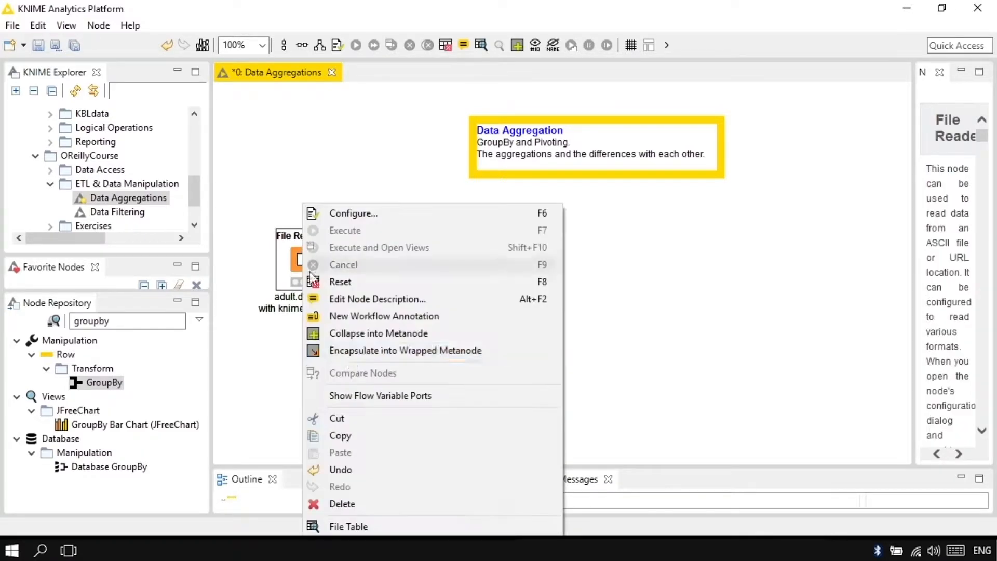
pyautogui.click(361, 524)
pyautogui.moveTo(453, 410); pyautogui.dragTo(569, 410)
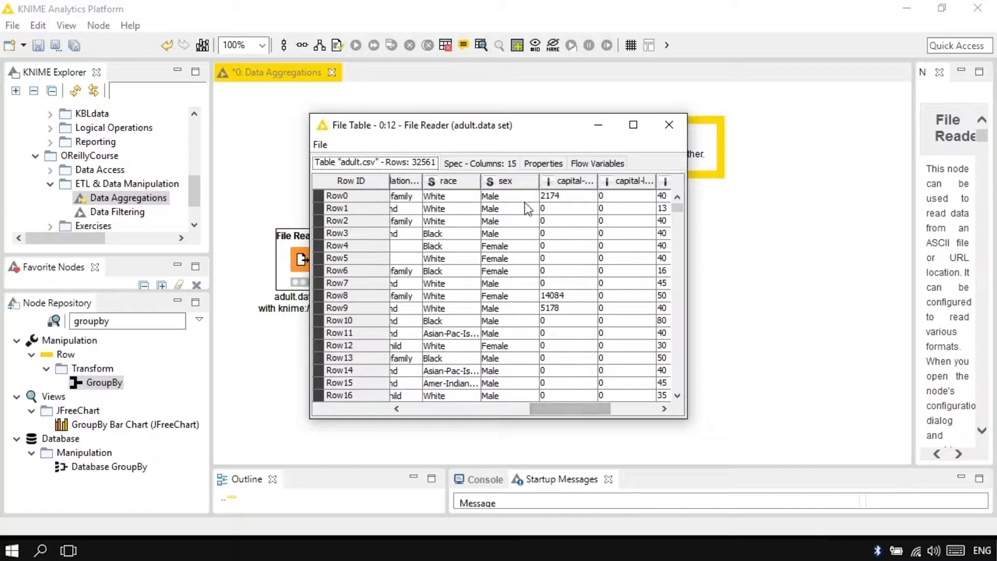
pyautogui.click(667, 128)
# Configure the GroupBy node to group by sex and aggregate age with Mean.
pyautogui.doubleClick(410, 263)
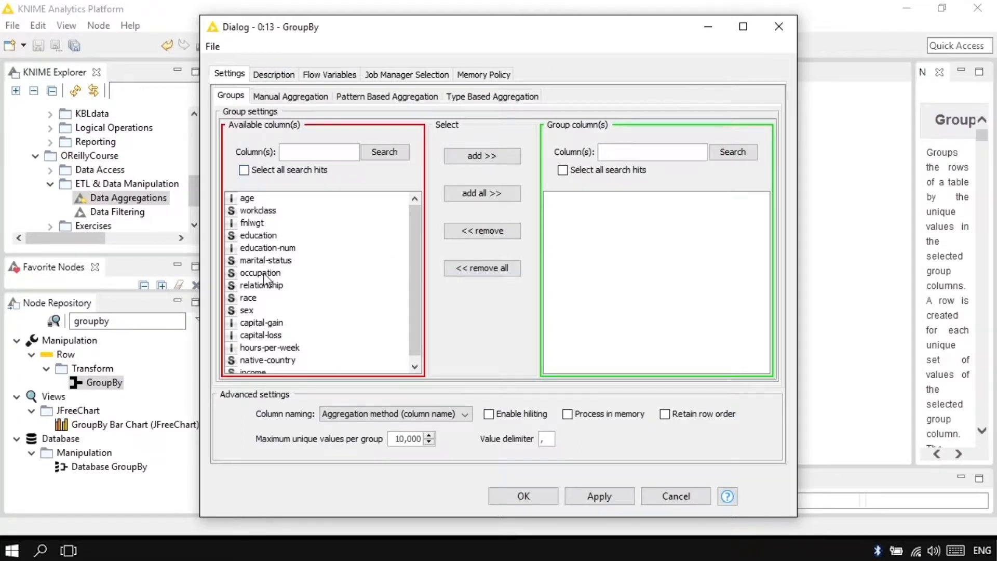
pyautogui.doubleClick(245, 310)
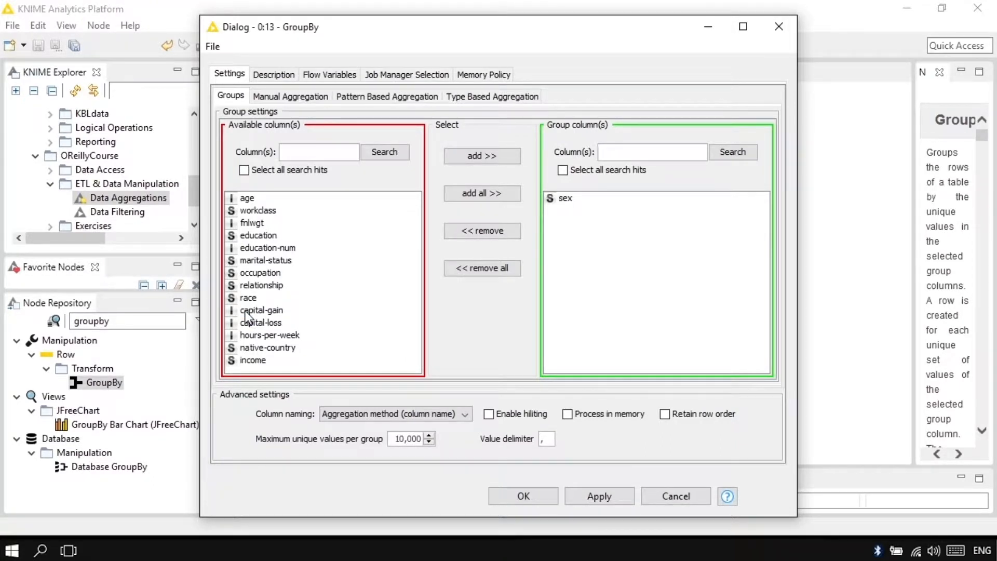
pyautogui.click(294, 96)
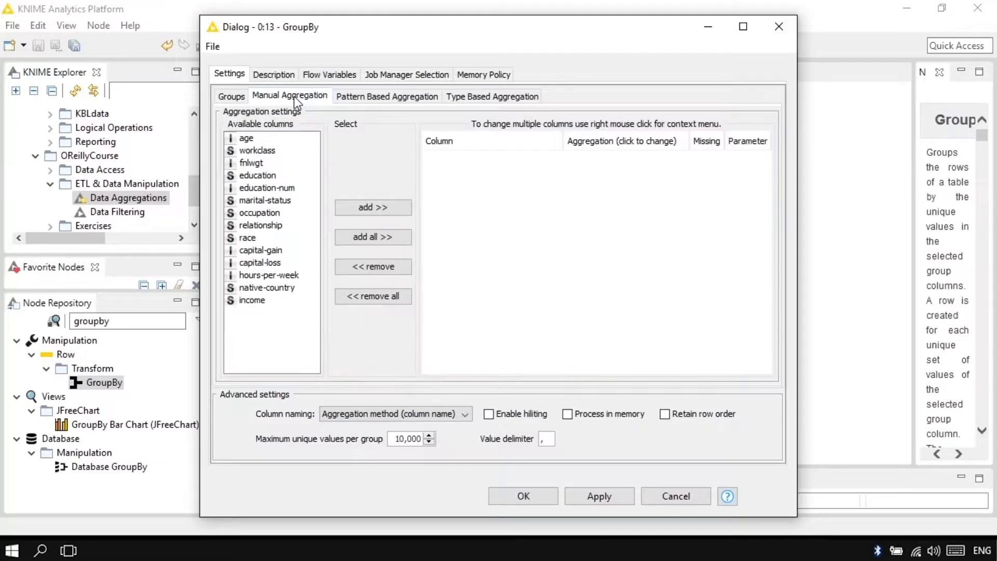
pyautogui.doubleClick(247, 139)
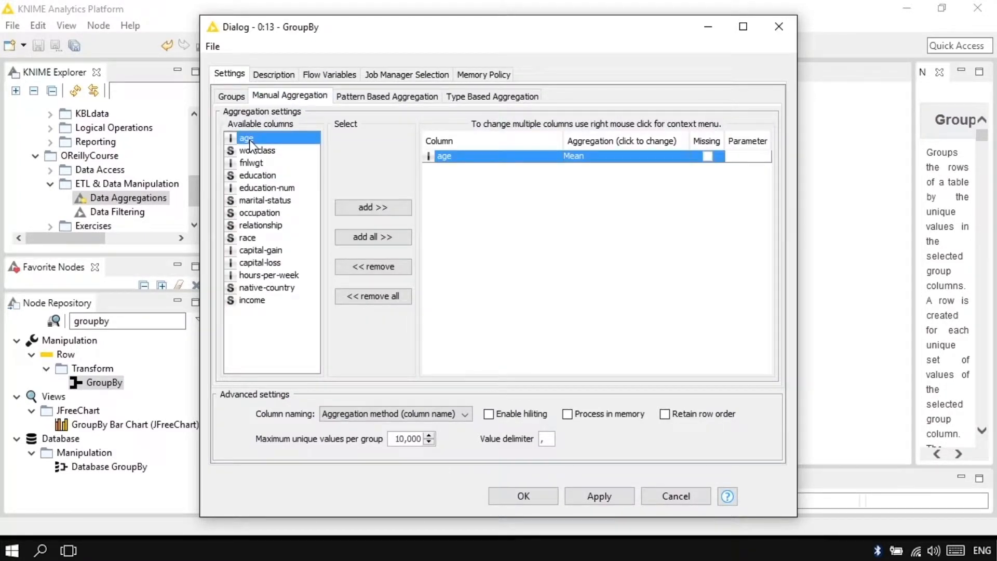
pyautogui.click(627, 156)
pyautogui.click(627, 156)
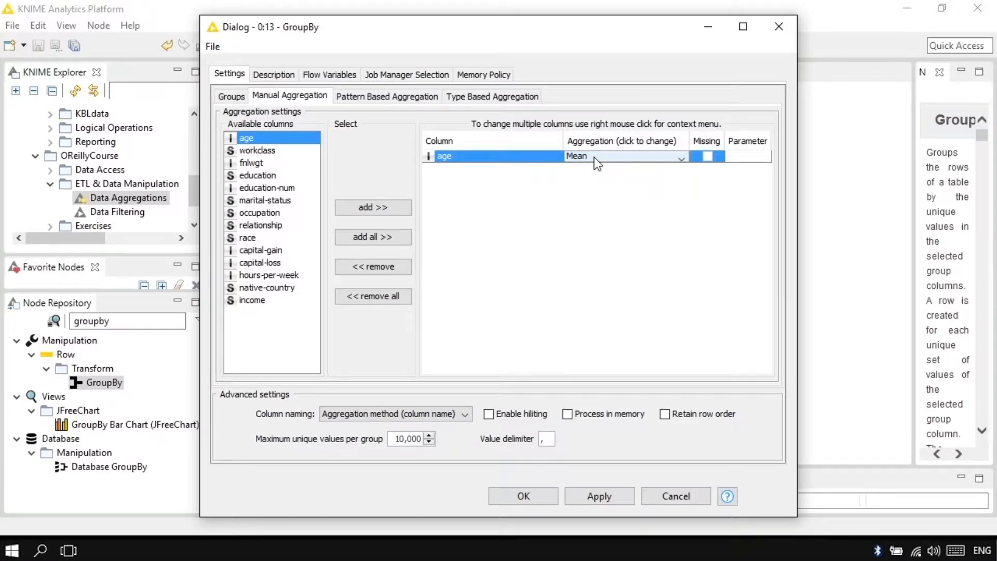
pyautogui.click(642, 154)
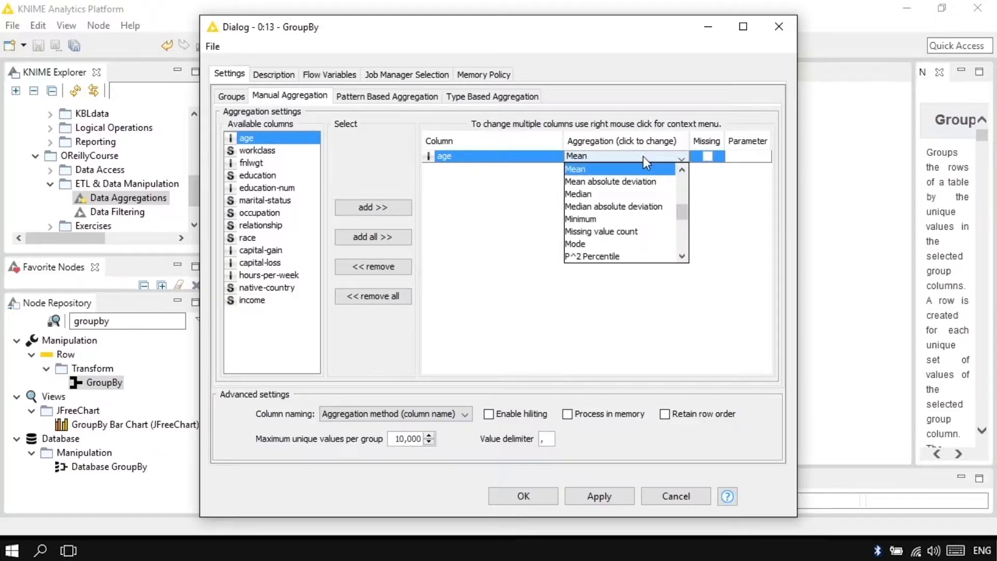
pyautogui.moveTo(683, 210); pyautogui.dragTo(684, 200)
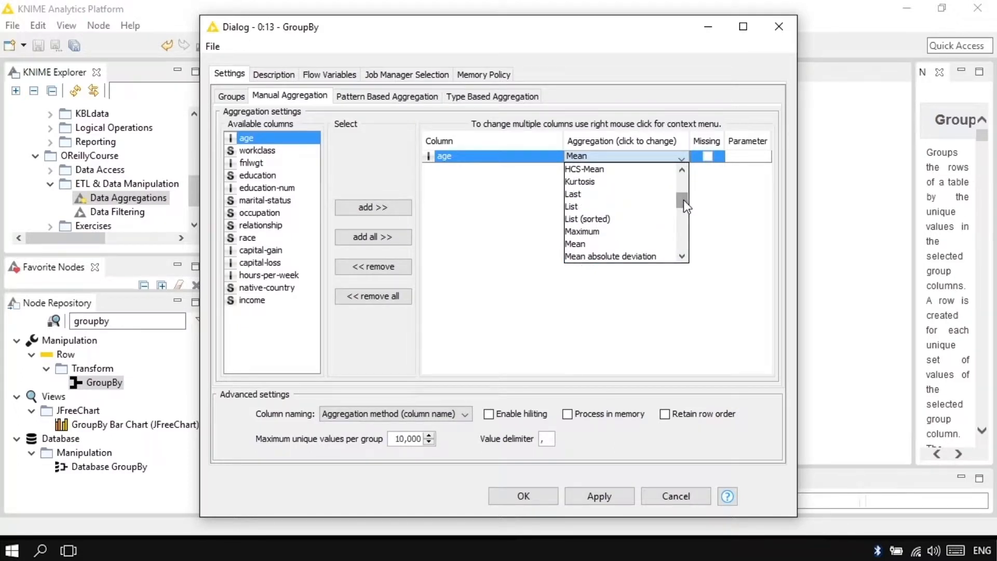
pyautogui.moveTo(684, 201); pyautogui.dragTo(684, 182)
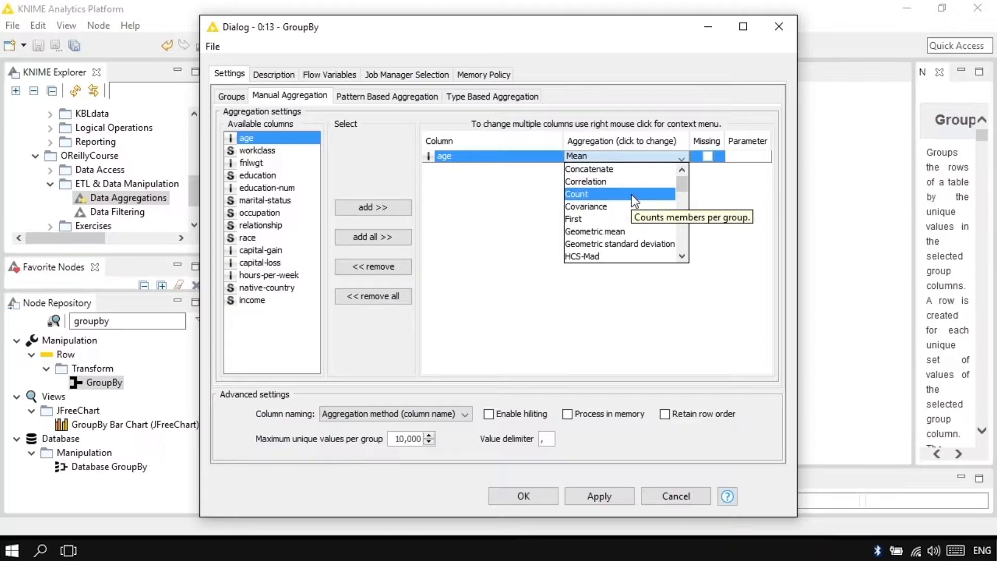
pyautogui.click(705, 204)
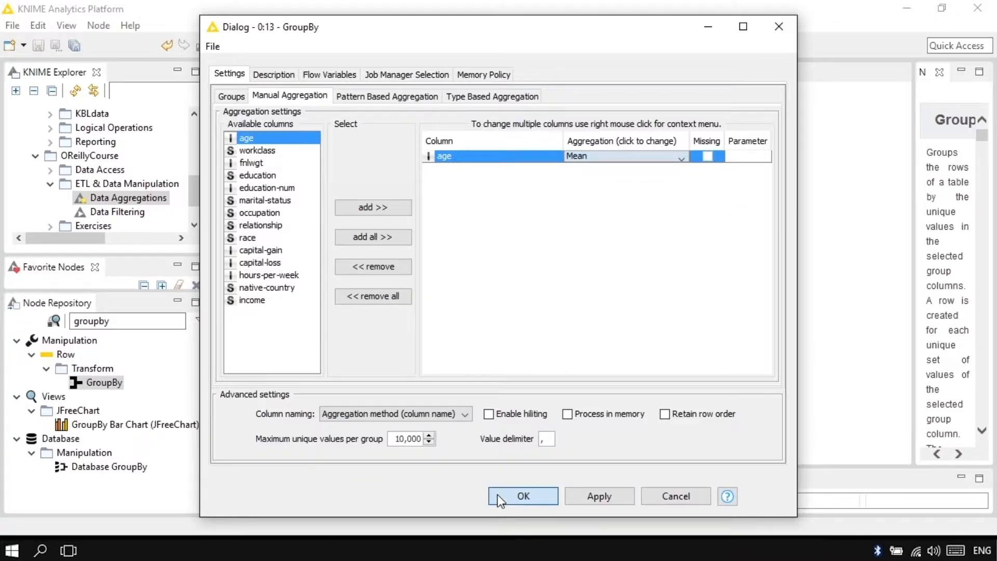
pyautogui.click(497, 495)
# Execute the GroupBy node and view the mean age per sex in its group table.
pyautogui.rightClick(417, 264)
pyautogui.click(453, 231)
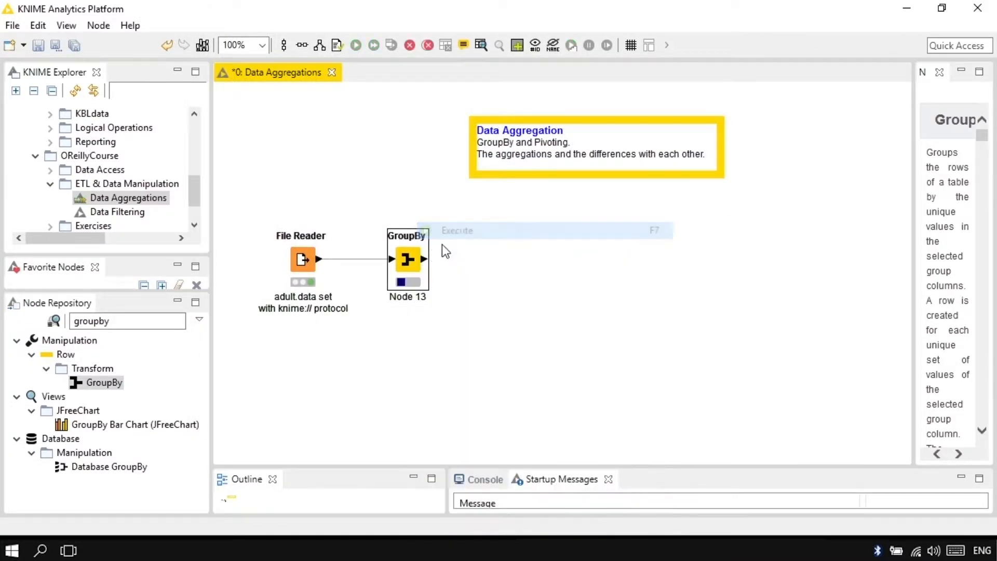
pyautogui.rightClick(414, 259)
pyautogui.click(460, 526)
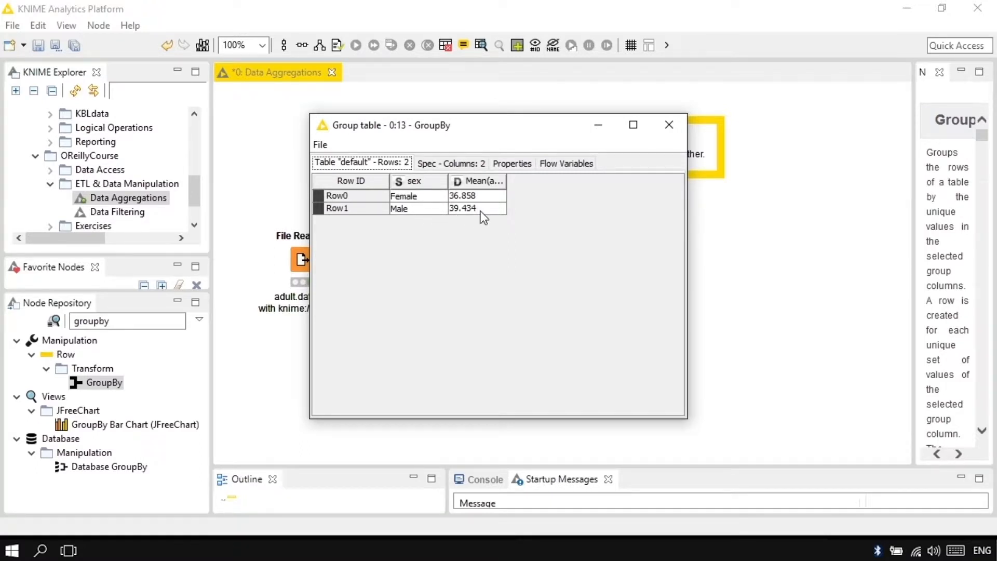
pyautogui.click(668, 130)
# Change the age aggregation in the GroupBy node to Count and accept the node reset.
pyautogui.doubleClick(418, 256)
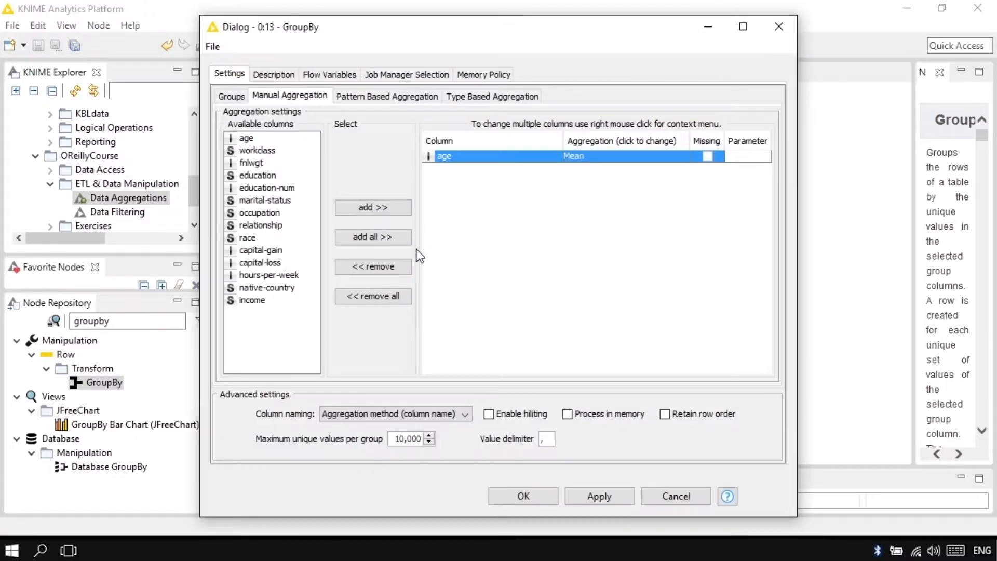
pyautogui.click(619, 156)
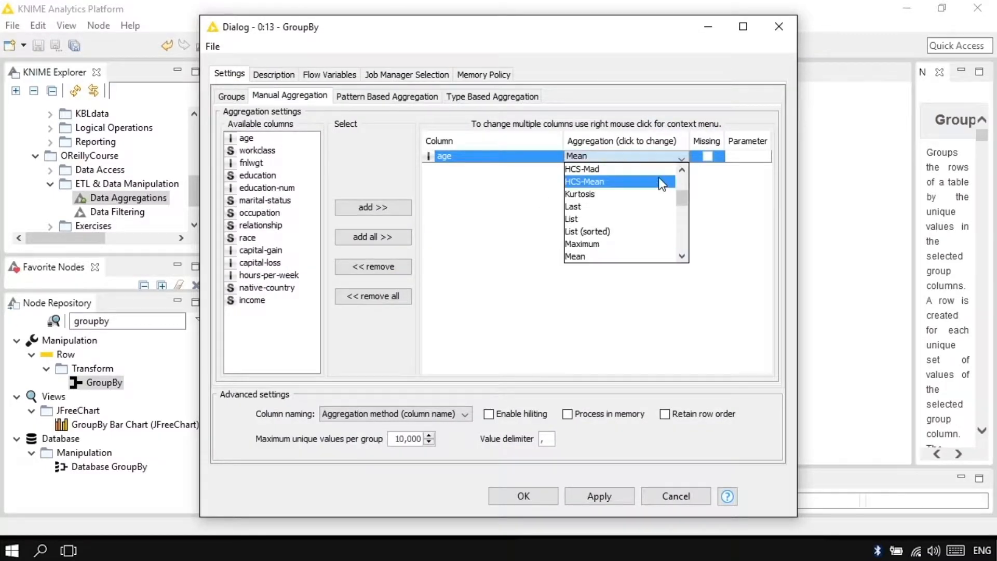
pyautogui.scroll(3, 681, 182)
pyautogui.click(644, 193)
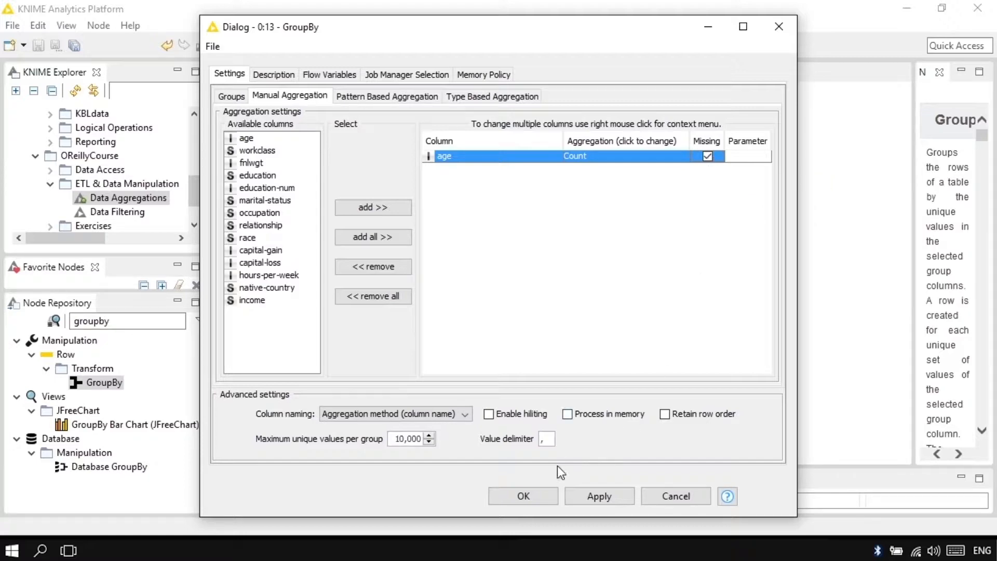
pyautogui.click(534, 495)
pyautogui.click(589, 290)
# Rerun the GroupBy node and view the count per sex in its group table.
pyautogui.rightClick(415, 261)
pyautogui.click(420, 230)
pyautogui.rightClick(415, 260)
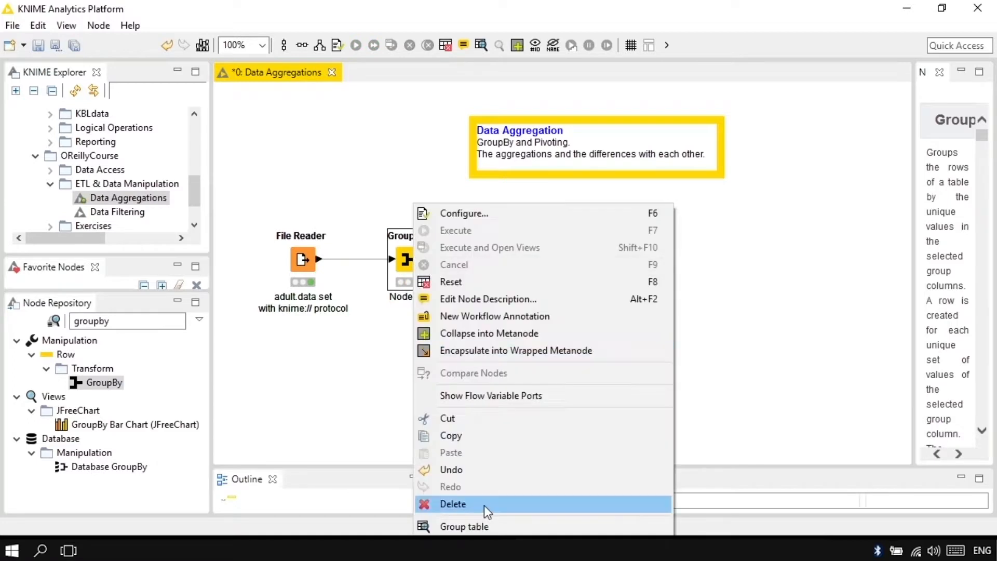
pyautogui.click(496, 525)
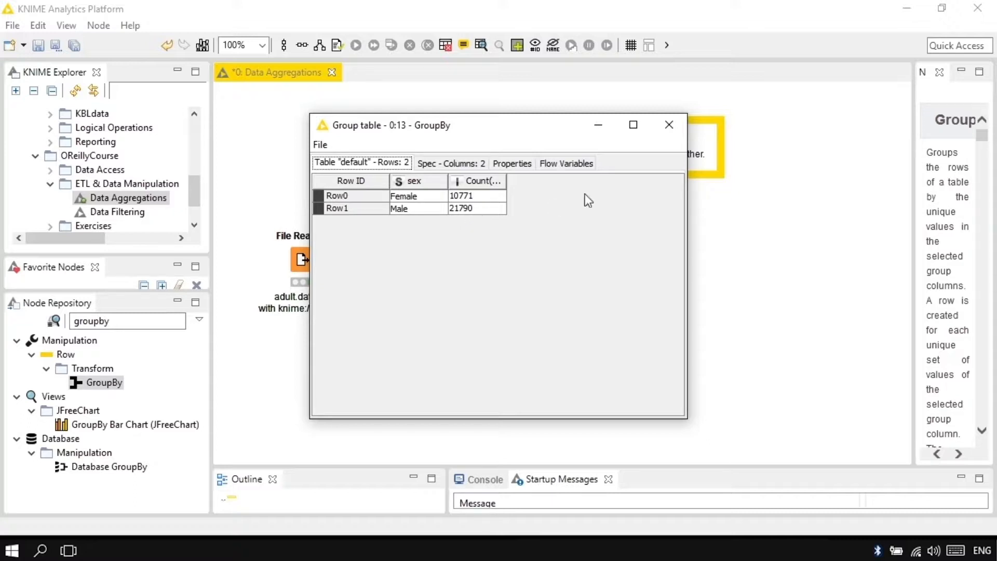
pyautogui.click(669, 125)
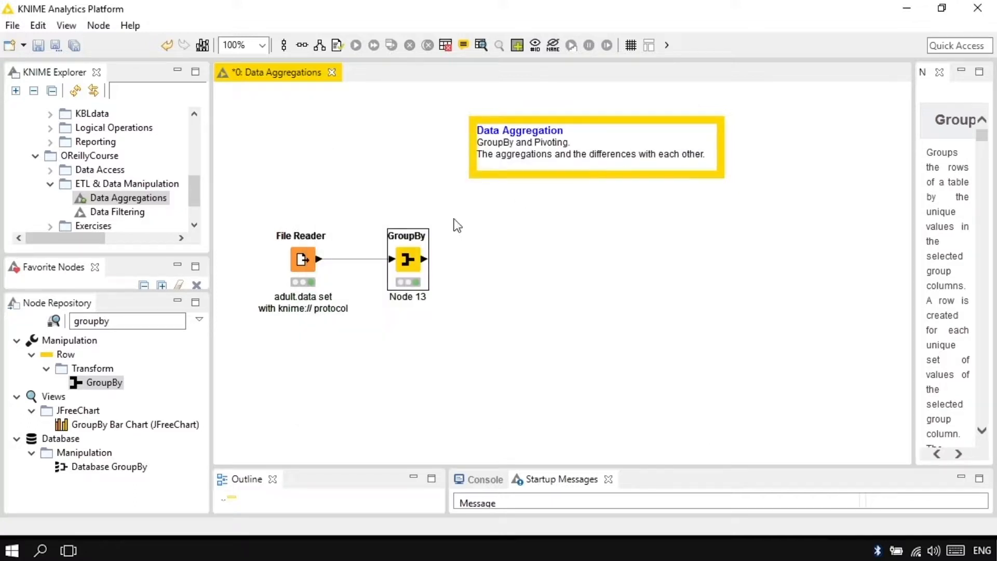
# Open the GroupBy configuration and look at its pattern-based and type-based aggregation settings.
pyautogui.doubleClick(413, 264)
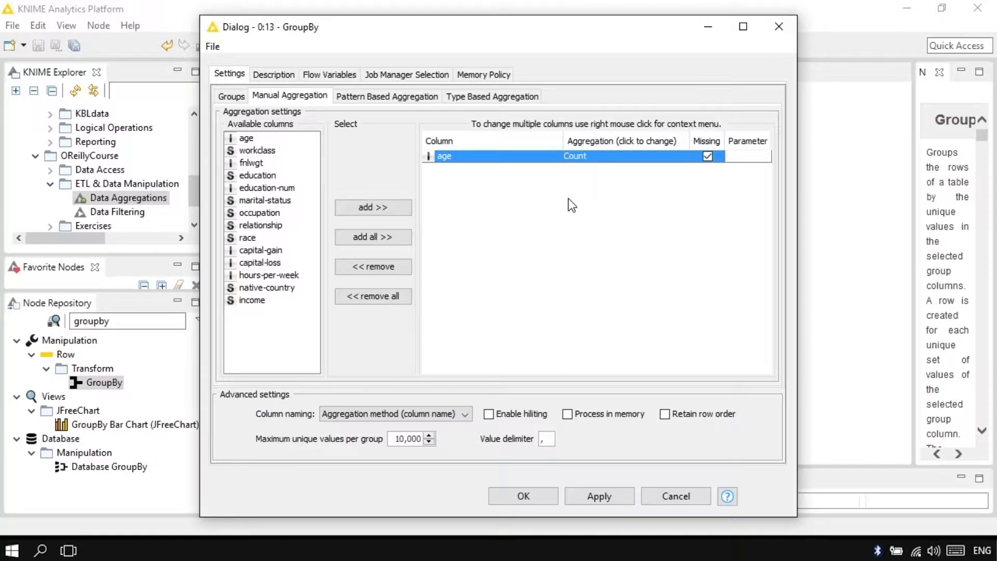
pyautogui.click(393, 102)
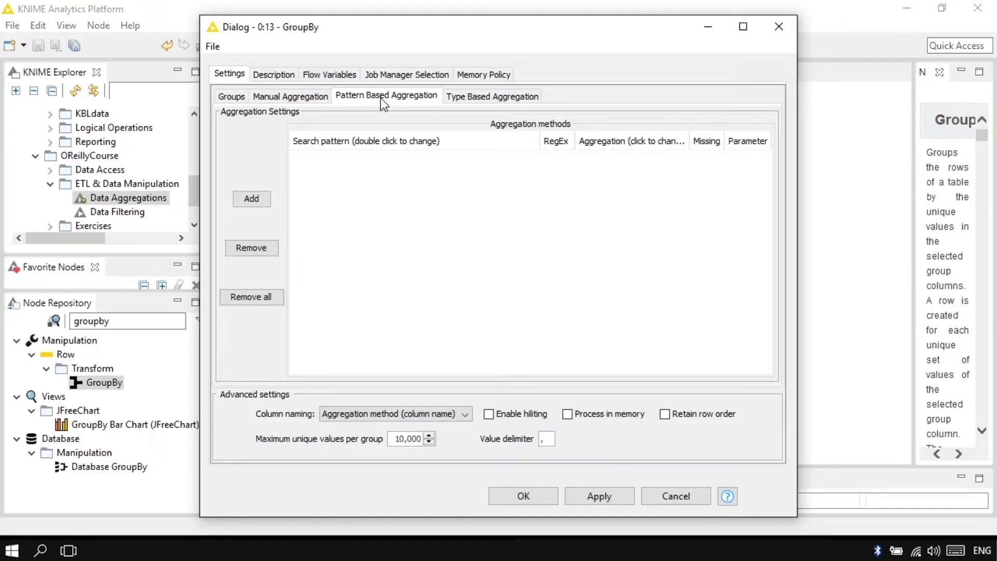
pyautogui.click(516, 100)
pyautogui.click(397, 101)
# Add a pattern-based aggregation with the search pattern edu*.
pyautogui.click(254, 198)
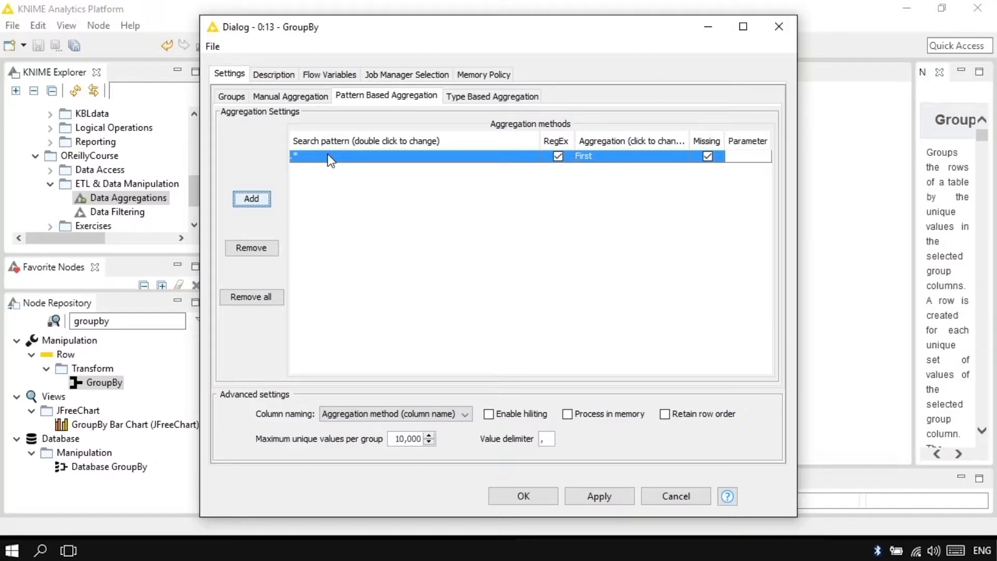
pyautogui.doubleClick(366, 157)
pyautogui.moveTo(296, 156); pyautogui.dragTo(289, 157)
pyautogui.write('edu')
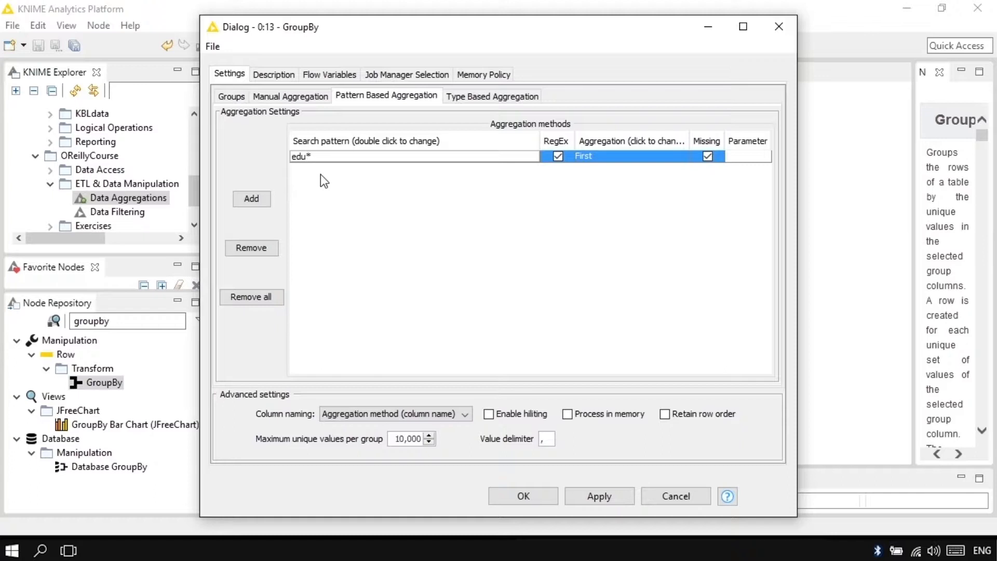
pyautogui.moveTo(312, 156); pyautogui.dragTo(307, 156)
# Set the edu* pattern's aggregation method to Last, and remove the pattern from the aggregation list.
pyautogui.click(622, 159)
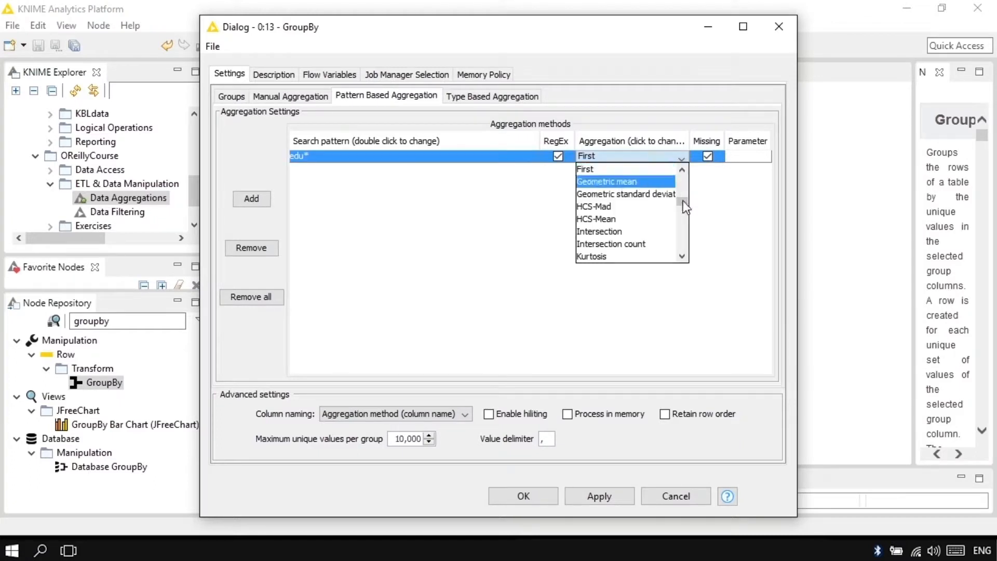
pyautogui.moveTo(683, 201); pyautogui.dragTo(683, 206)
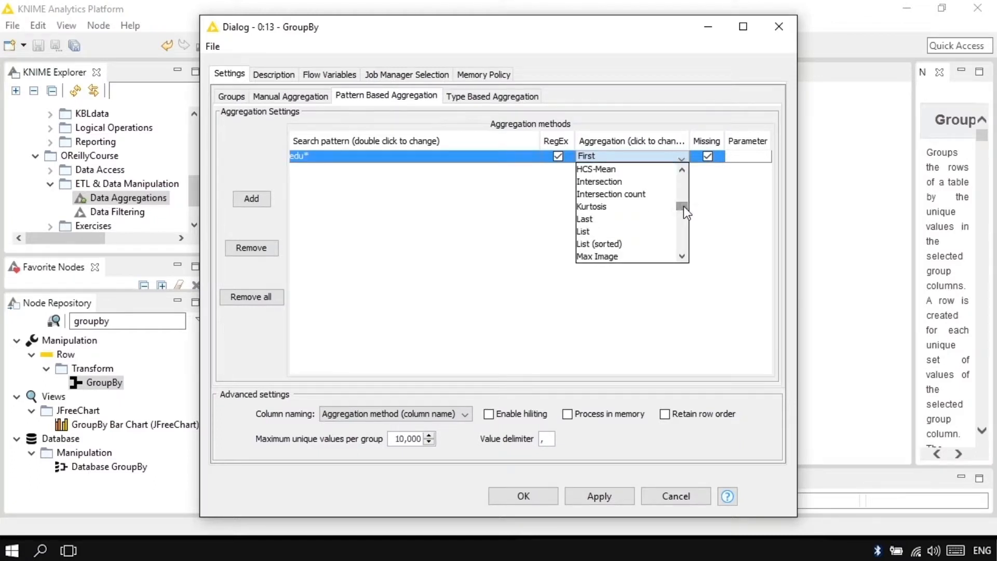
pyautogui.click(641, 218)
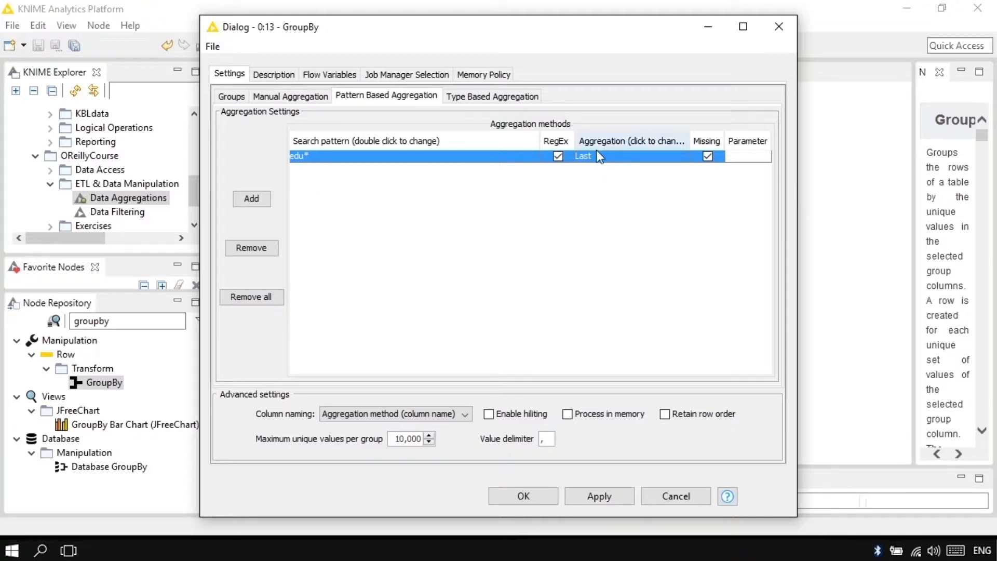
pyautogui.moveTo(612, 154)
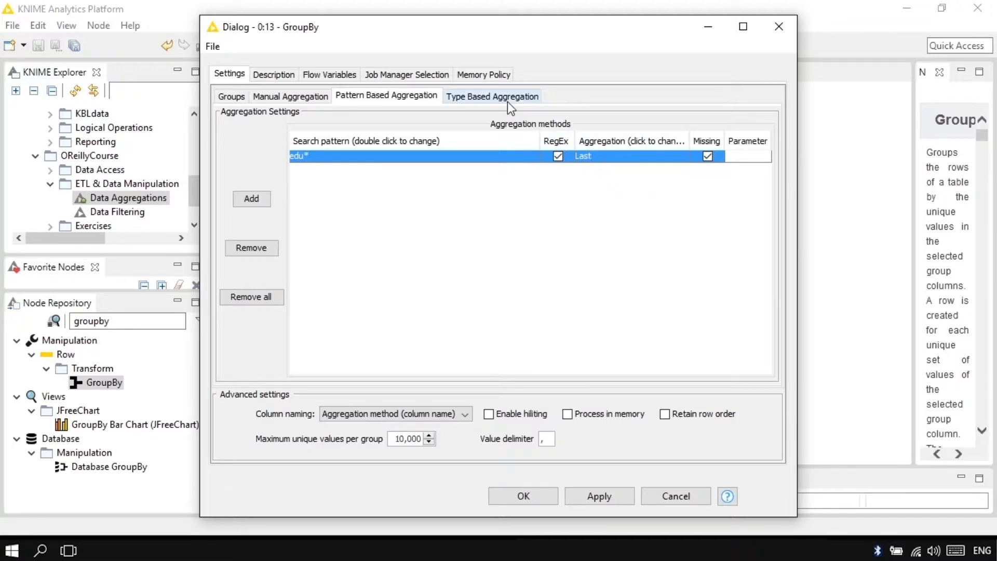
pyautogui.click(252, 248)
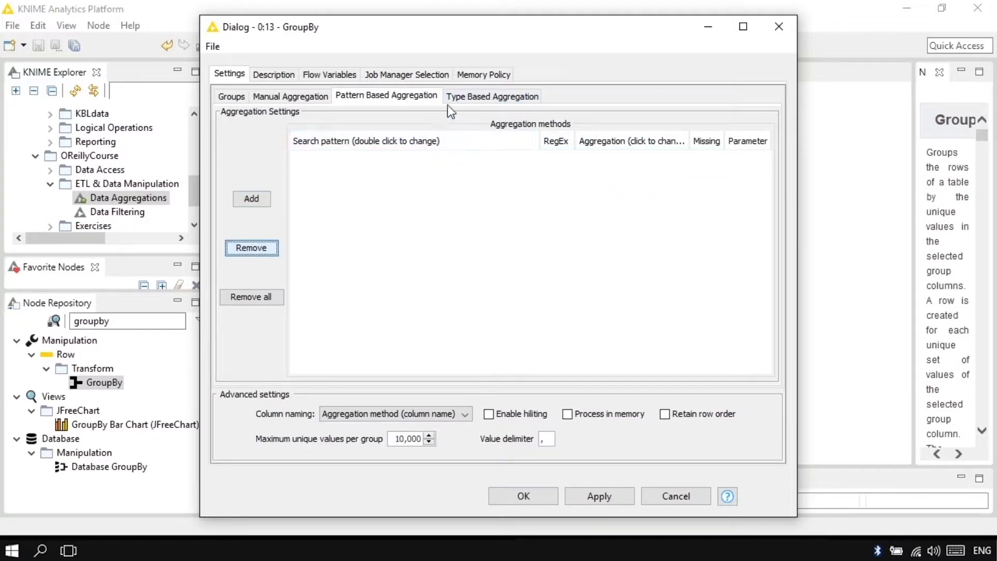
# Add a type-based aggregation for Number (double) columns using Standard deviation.
pyautogui.click(494, 96)
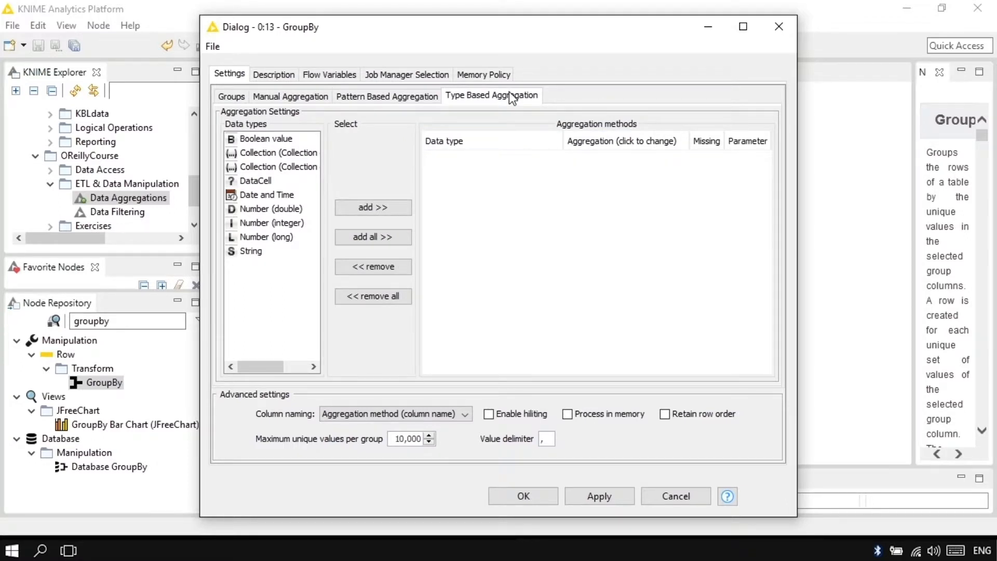
pyautogui.doubleClick(256, 210)
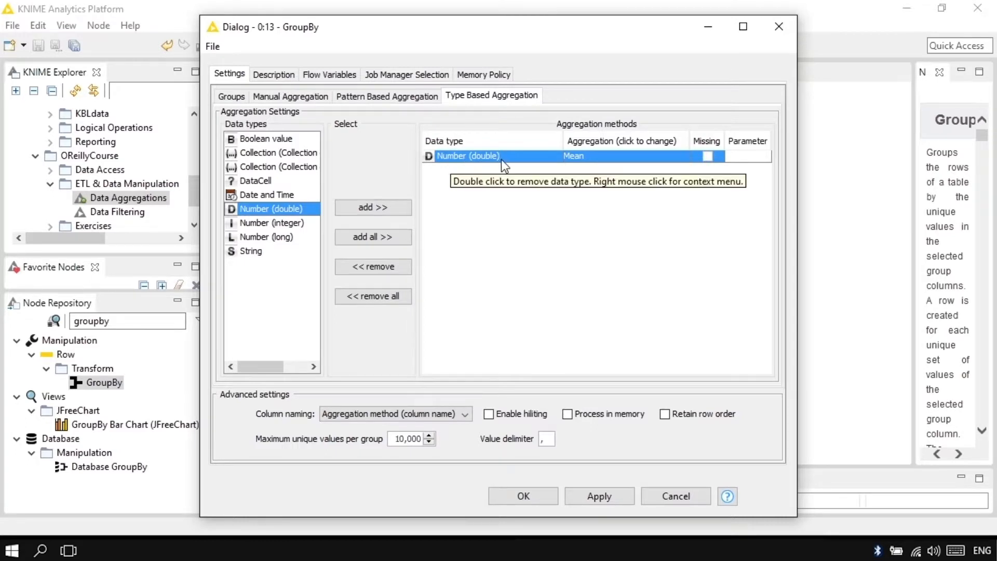
pyautogui.click(614, 157)
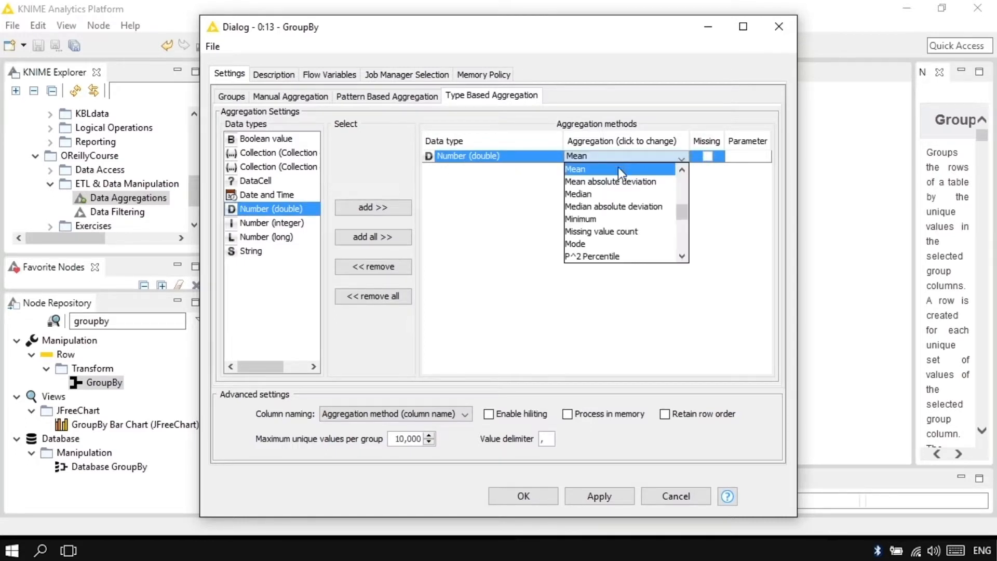
pyautogui.moveTo(687, 216); pyautogui.dragTo(683, 231)
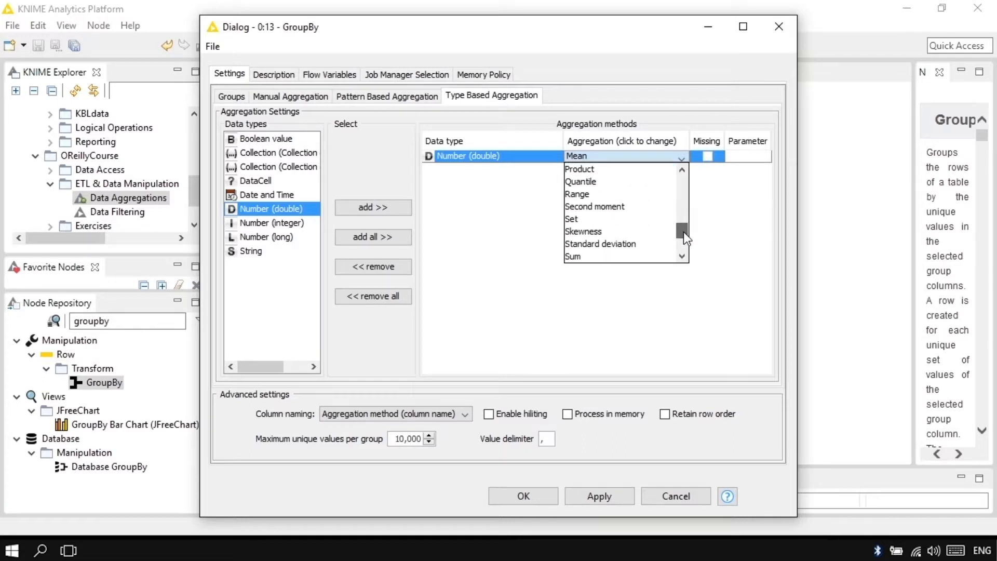
pyautogui.click(613, 243)
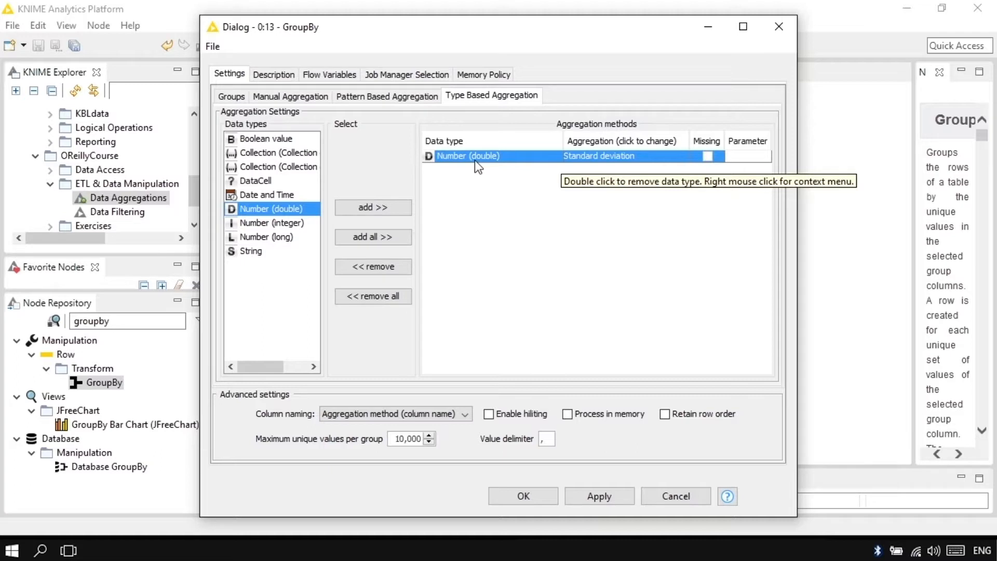
# Remove the Number (double) type-based aggregation and accept the GroupBy configuration.
pyautogui.click(373, 267)
pyautogui.click(523, 496)
pyautogui.click(628, 331)
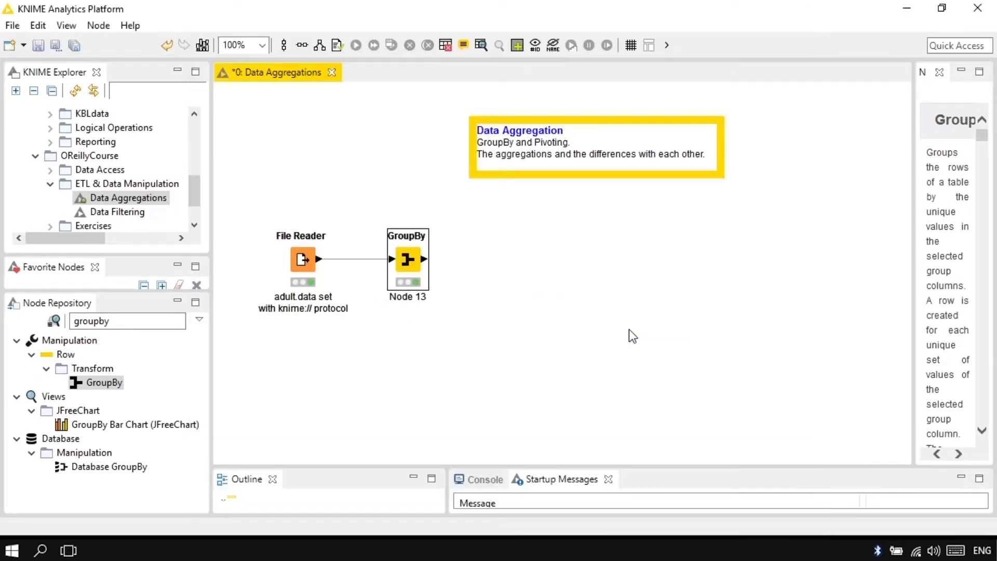
# Add income as a second group column in the GroupBy node, keeping the Count aggregation on age, and accept the node reset.
pyautogui.doubleClick(404, 261)
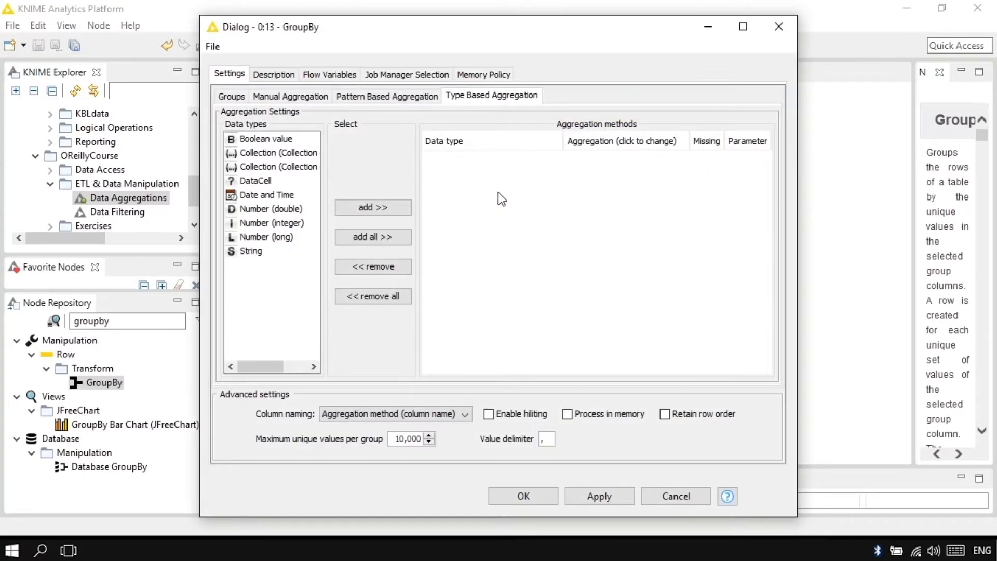
pyautogui.click(285, 97)
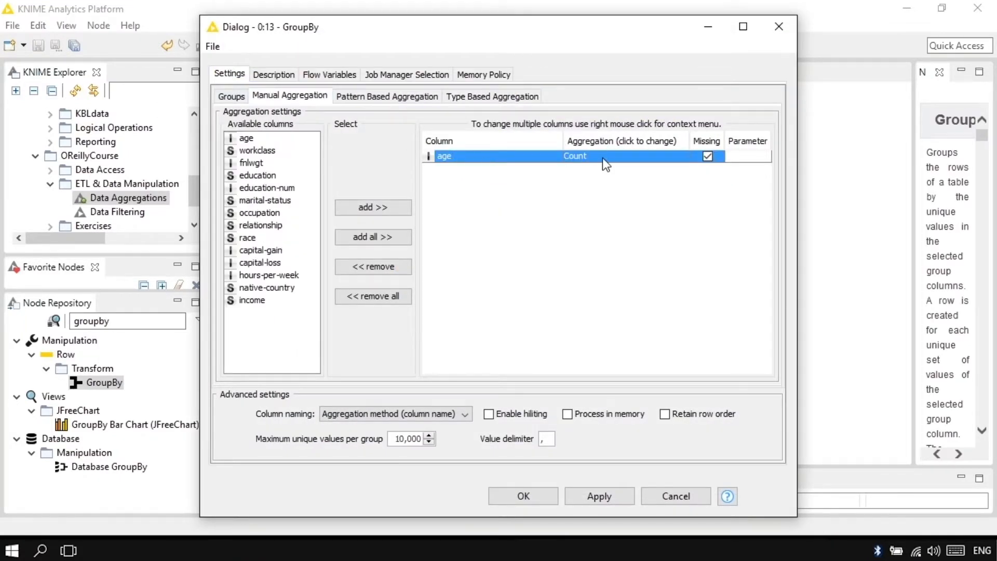
pyautogui.click(228, 96)
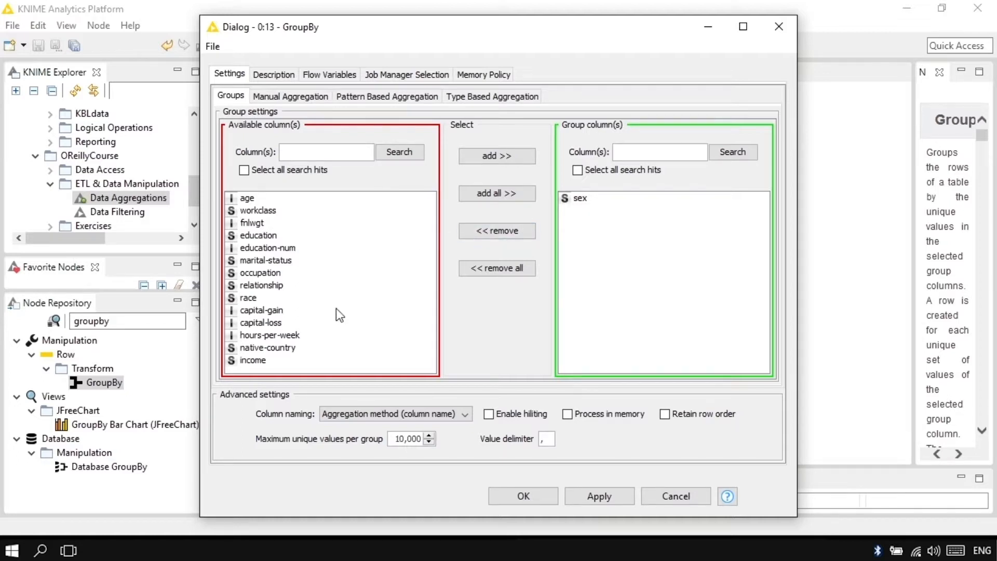
pyautogui.doubleClick(260, 359)
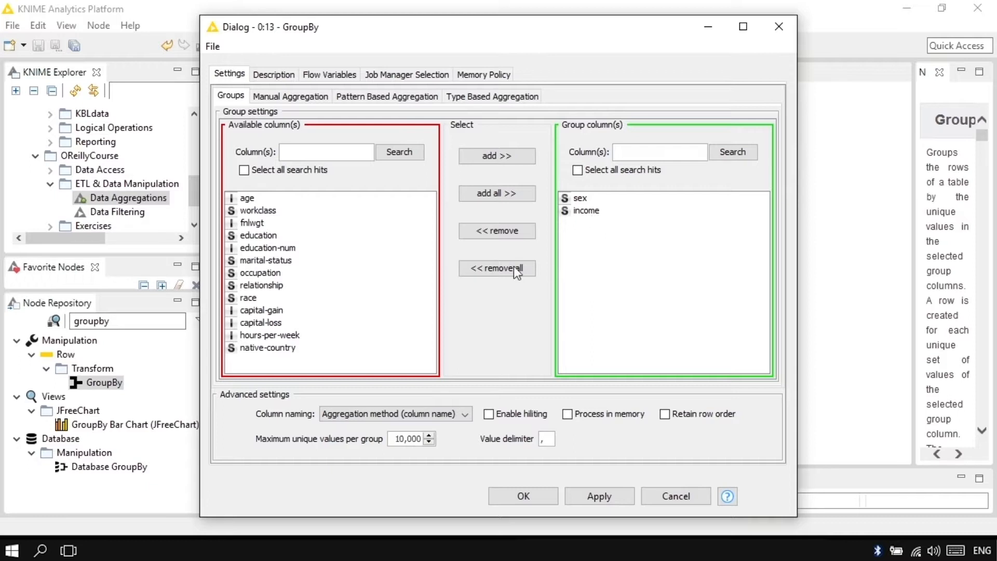
pyautogui.click(315, 97)
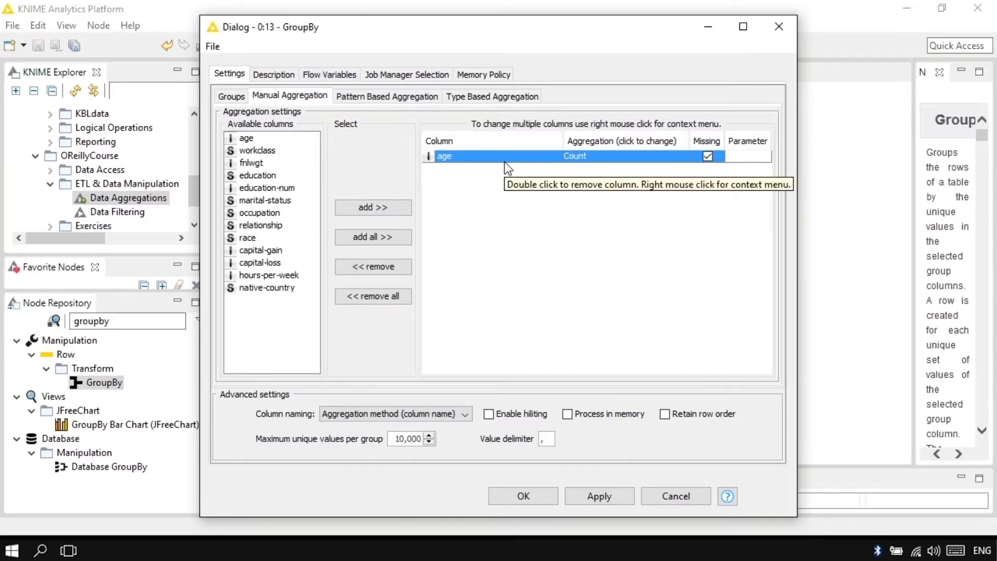
pyautogui.click(527, 499)
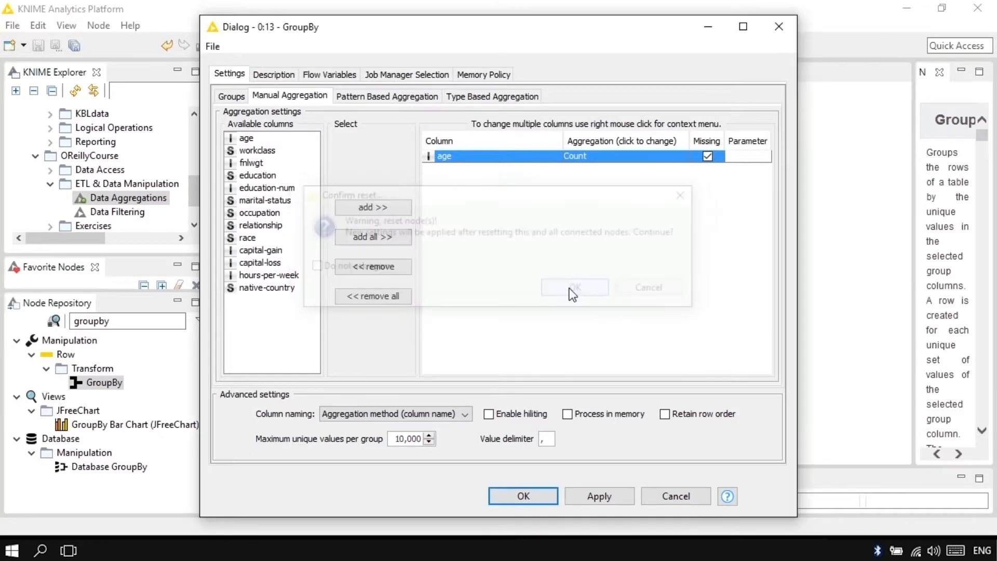
pyautogui.click(571, 291)
# View the GroupBy node's Group table to examine the counts per sex and income, and close it.
pyautogui.rightClick(407, 268)
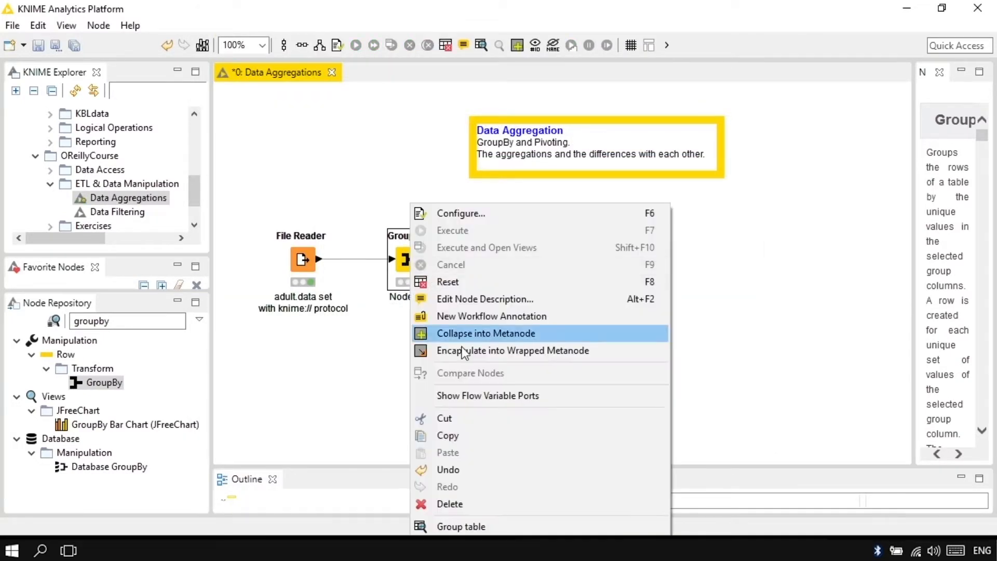
pyautogui.click(510, 522)
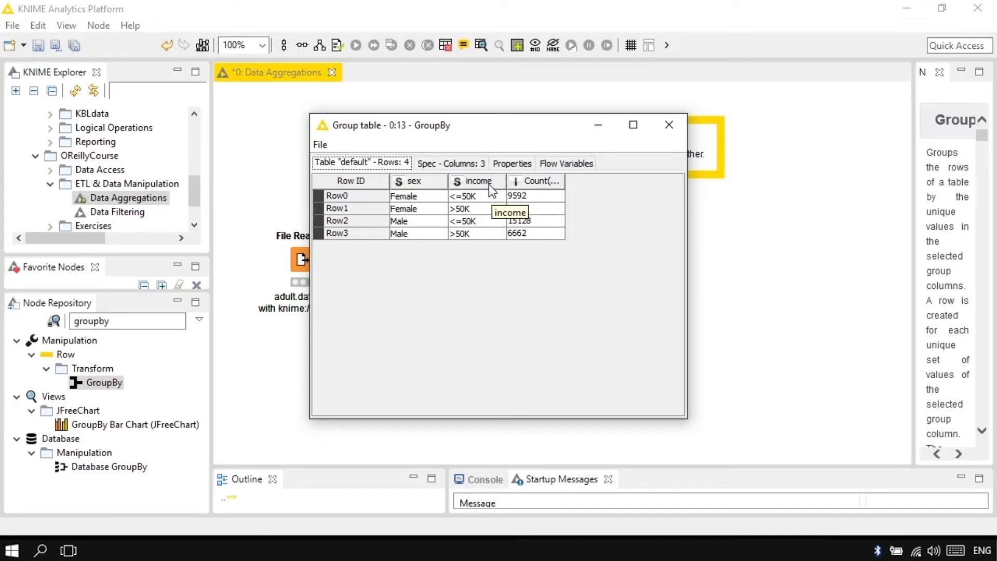
pyautogui.click(669, 125)
# Find the Pivoting node in the repository, place it below the GroupBy node and connect the File Reader's output to it.
pyautogui.click(36, 323)
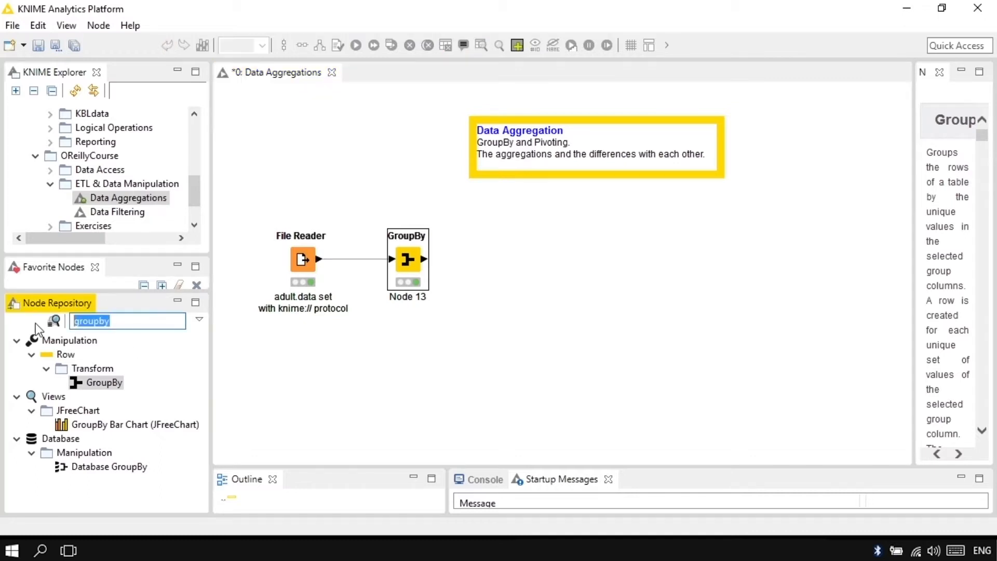
pyautogui.write('pivoting')
pyautogui.moveTo(111, 381); pyautogui.dragTo(441, 359)
pyautogui.moveTo(319, 262); pyautogui.dragTo(417, 354)
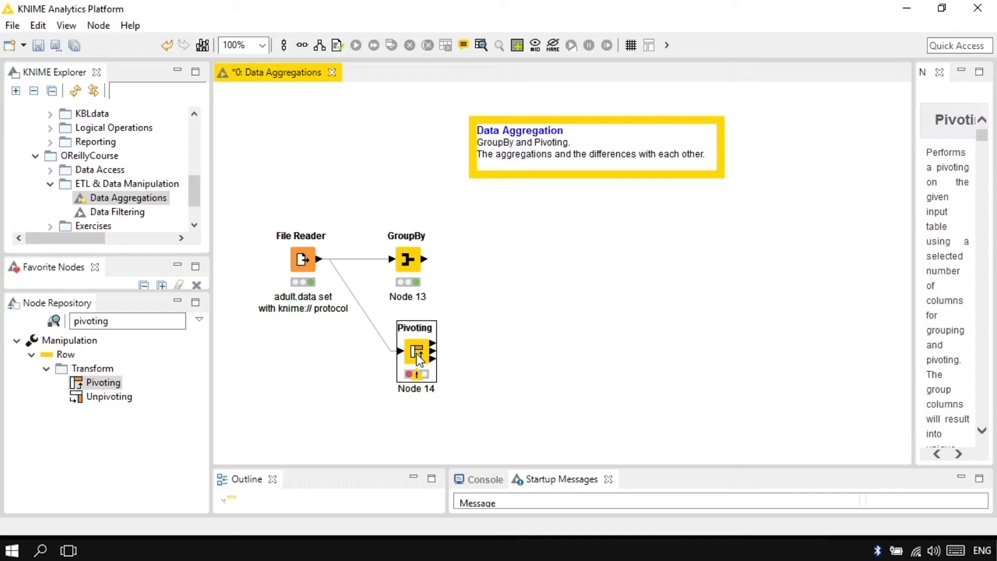
# Configure the Pivoting node with sex as the group column and income as the pivot column.
pyautogui.doubleClick(418, 359)
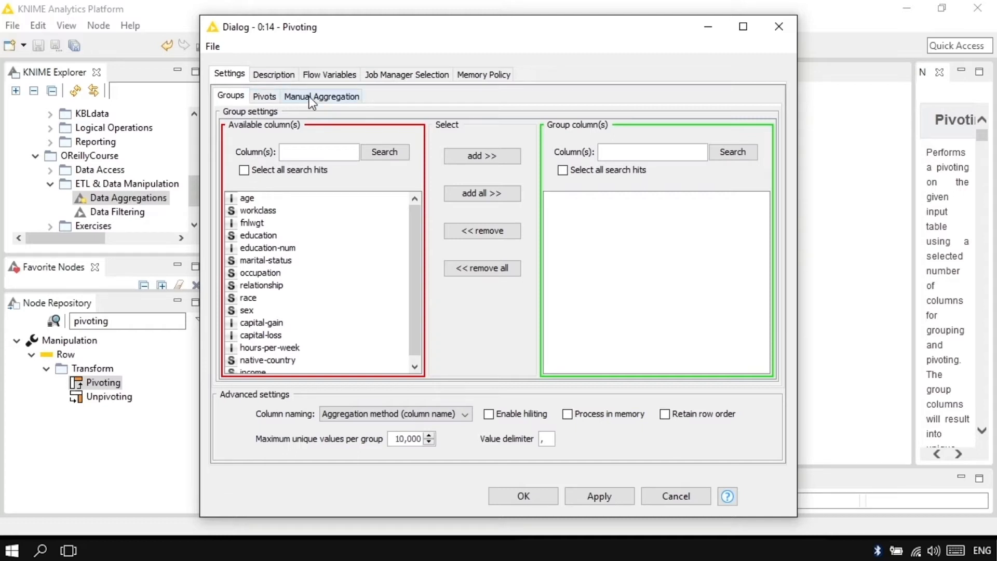
pyautogui.doubleClick(258, 311)
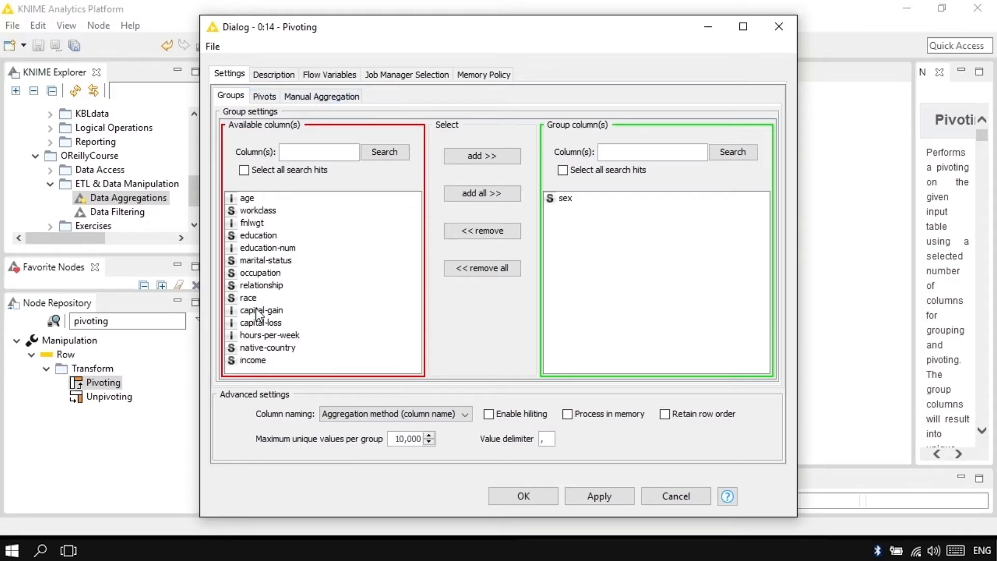
pyautogui.click(265, 96)
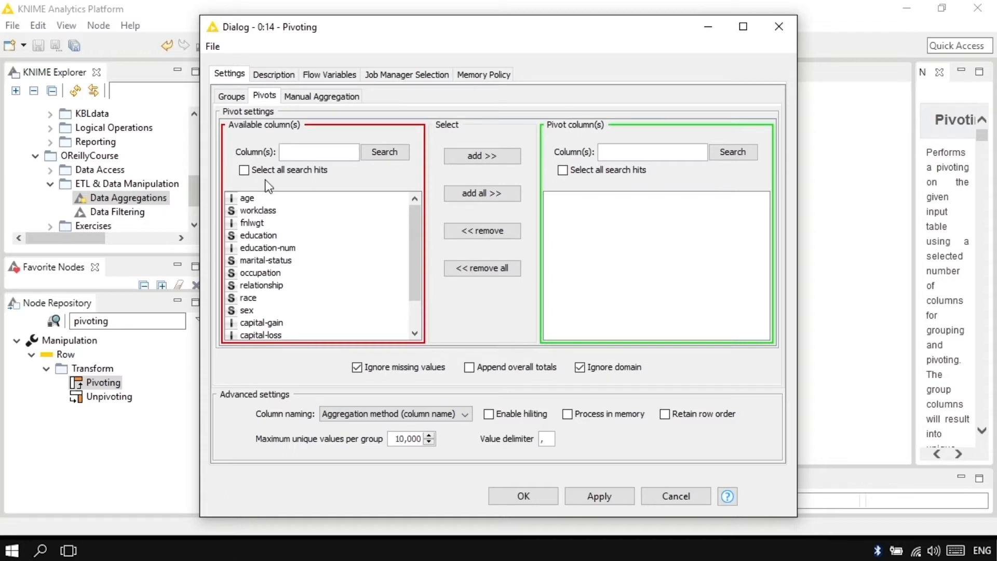
pyautogui.moveTo(413, 282); pyautogui.dragTo(413, 335)
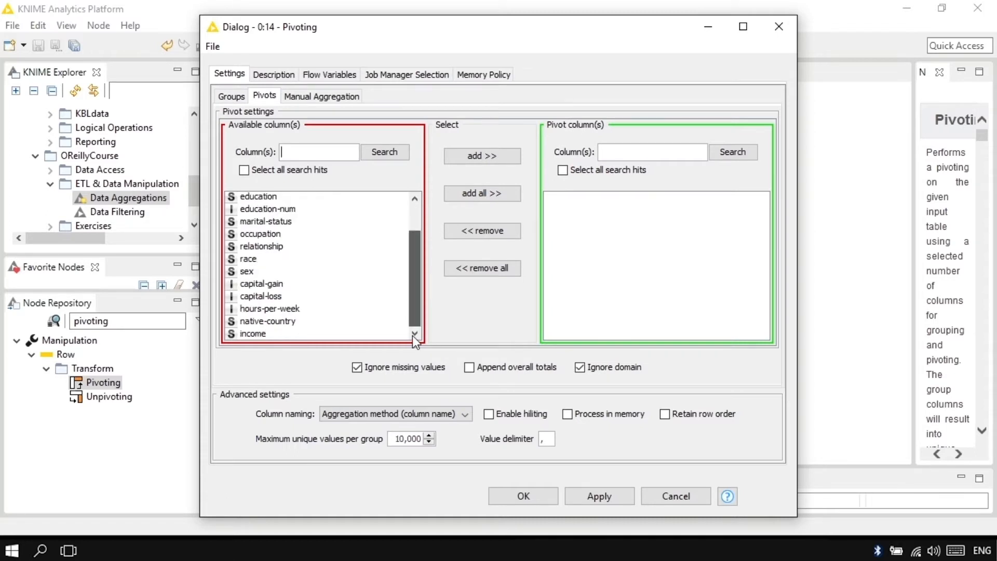
pyautogui.doubleClick(264, 335)
# Add a manual aggregation on workclass using the Count method and accept the Pivoting configuration.
pyautogui.click(322, 98)
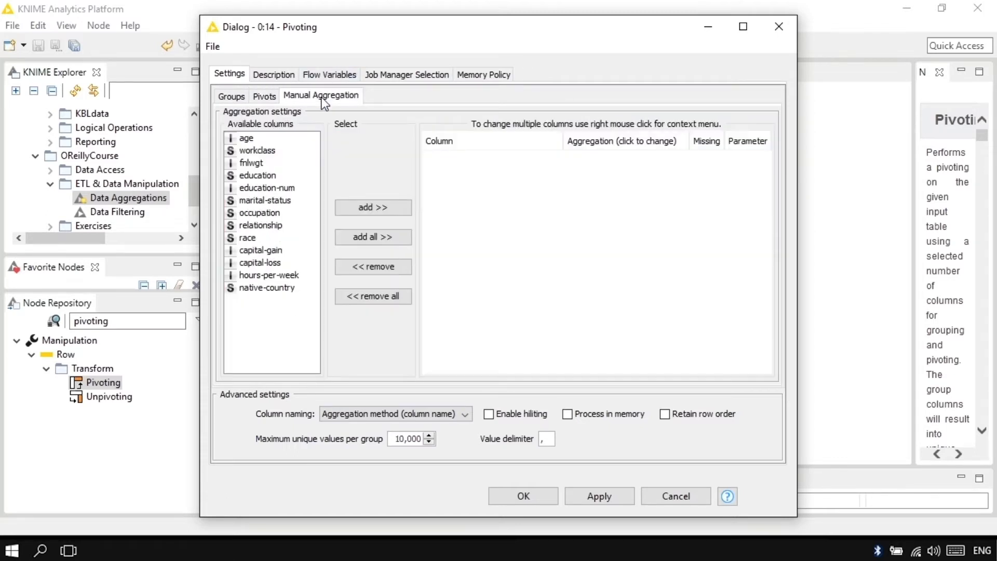
pyautogui.doubleClick(254, 152)
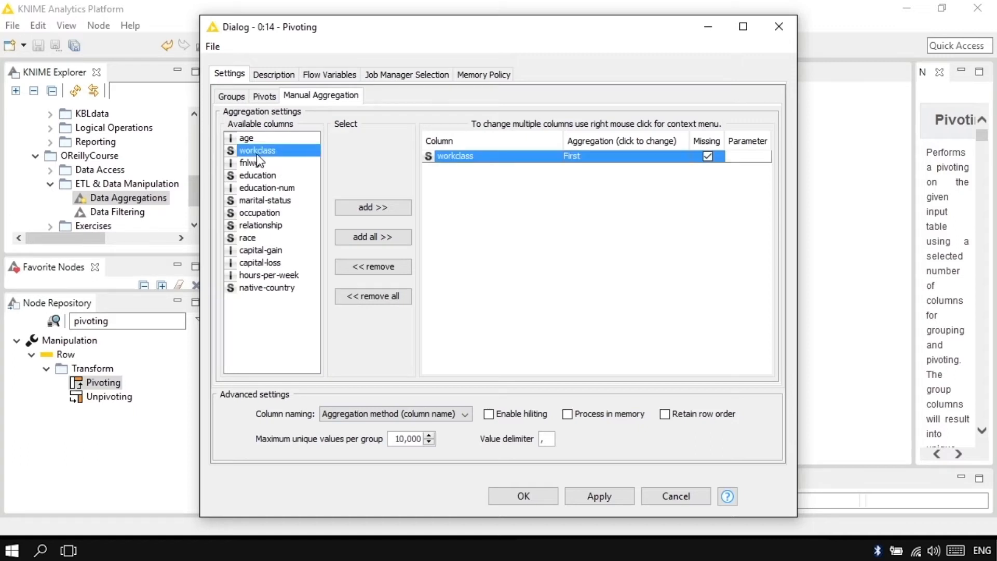
pyautogui.click(659, 157)
pyautogui.scroll(1, 681, 181)
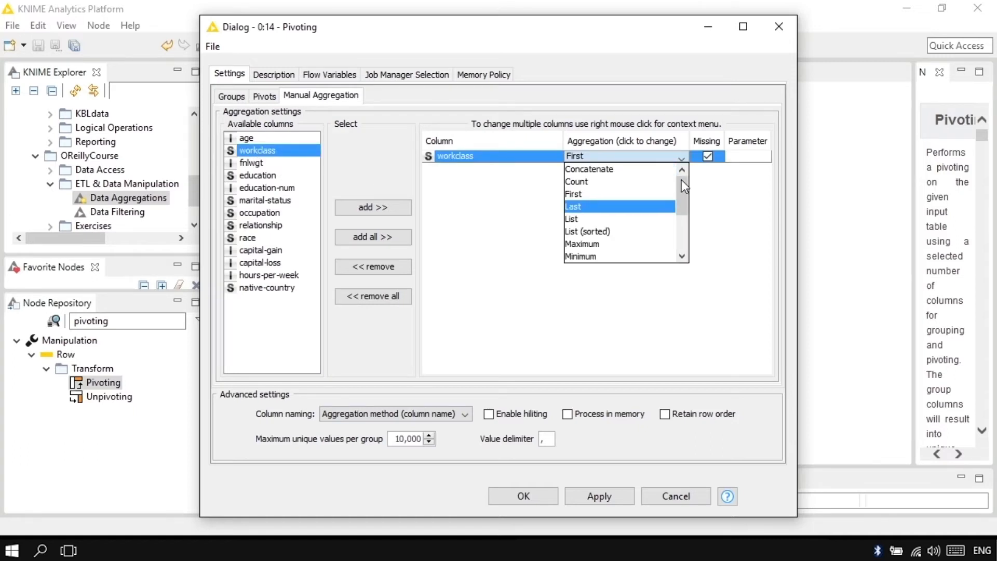
pyautogui.click(661, 182)
pyautogui.click(543, 498)
# Execute the Pivoting node and examine its Pivot table output.
pyautogui.rightClick(422, 350)
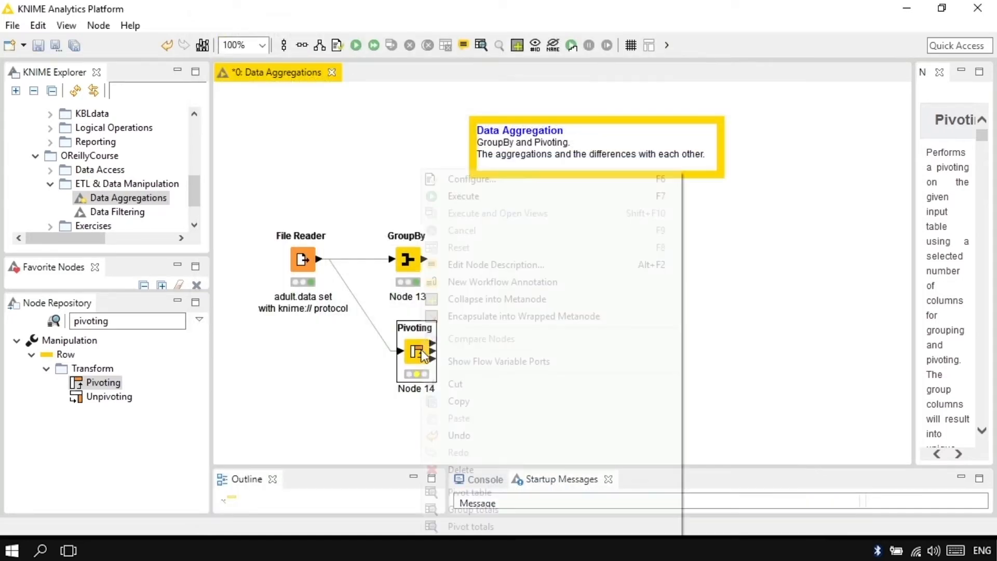
pyautogui.click(470, 199)
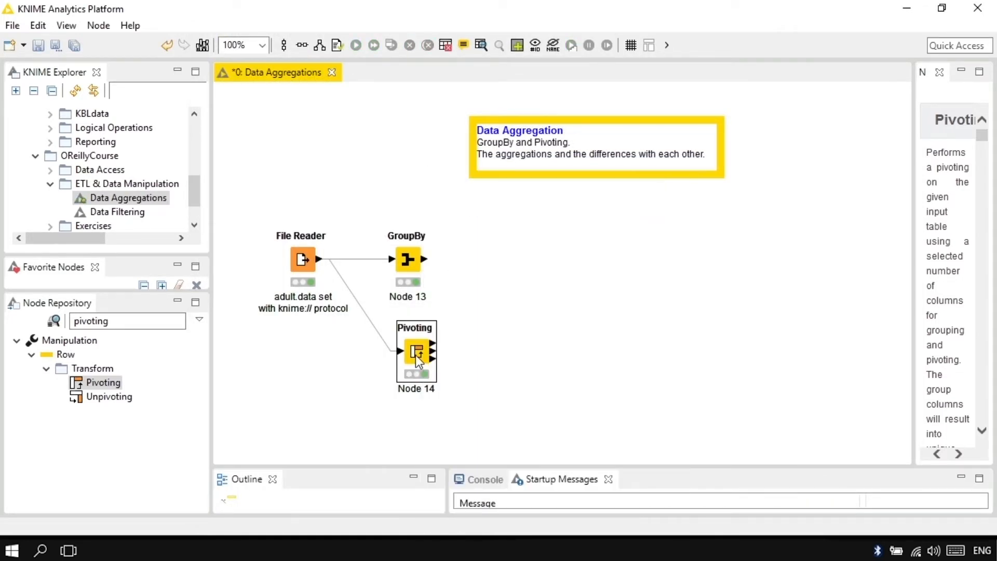
pyautogui.rightClick(415, 354)
pyautogui.click(500, 494)
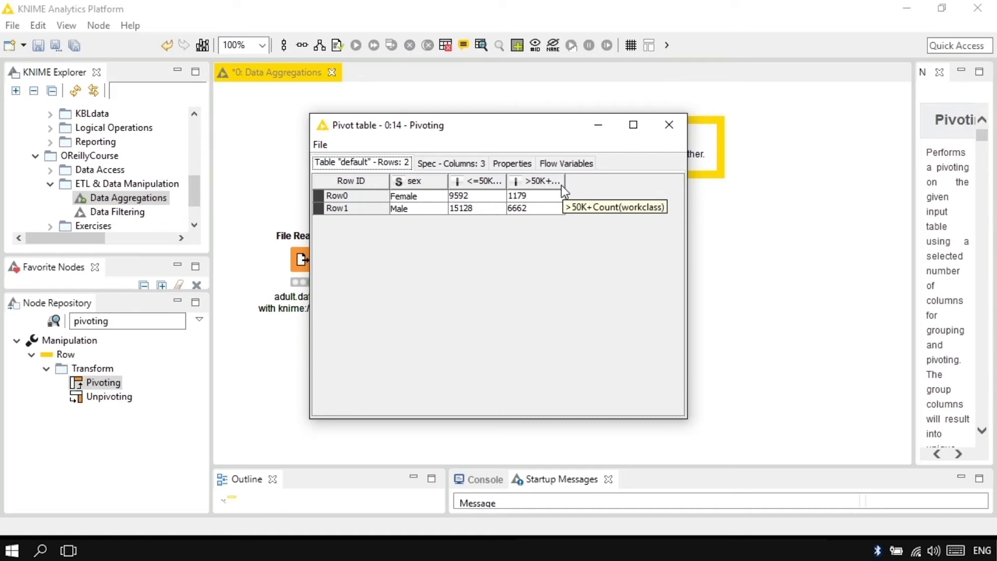
pyautogui.click(669, 129)
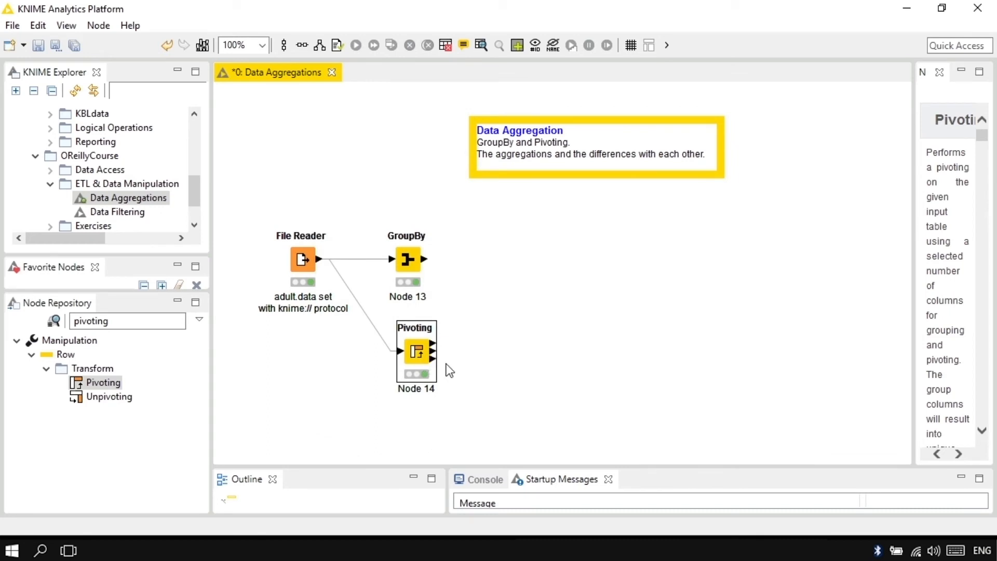
# View the Pivoting node's Group totals and Pivot totals outputs, closing each table after examining it.
pyautogui.moveTo(433, 349)
pyautogui.rightClick(427, 358)
pyautogui.click(535, 515)
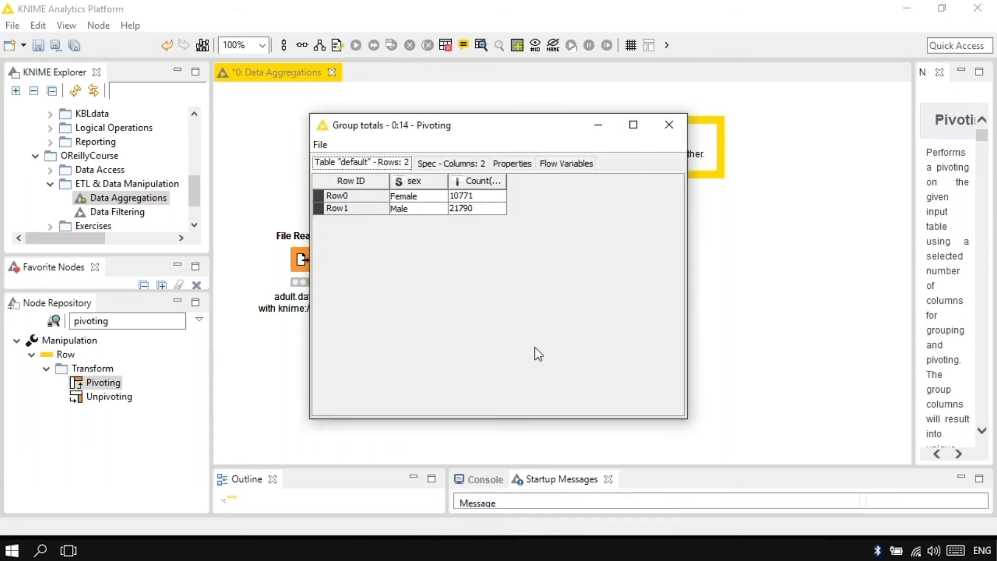
pyautogui.click(669, 124)
pyautogui.rightClick(417, 359)
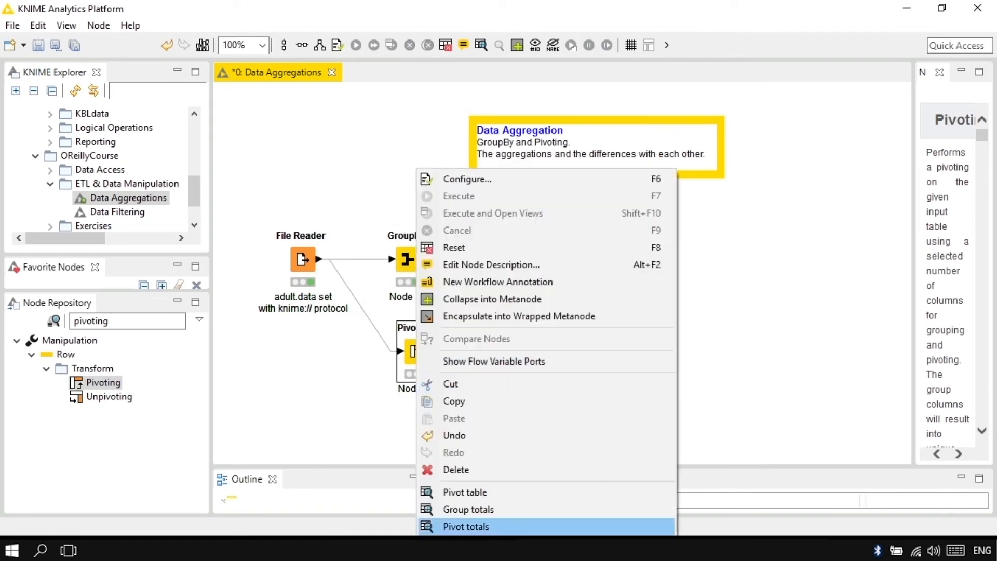
pyautogui.click(519, 526)
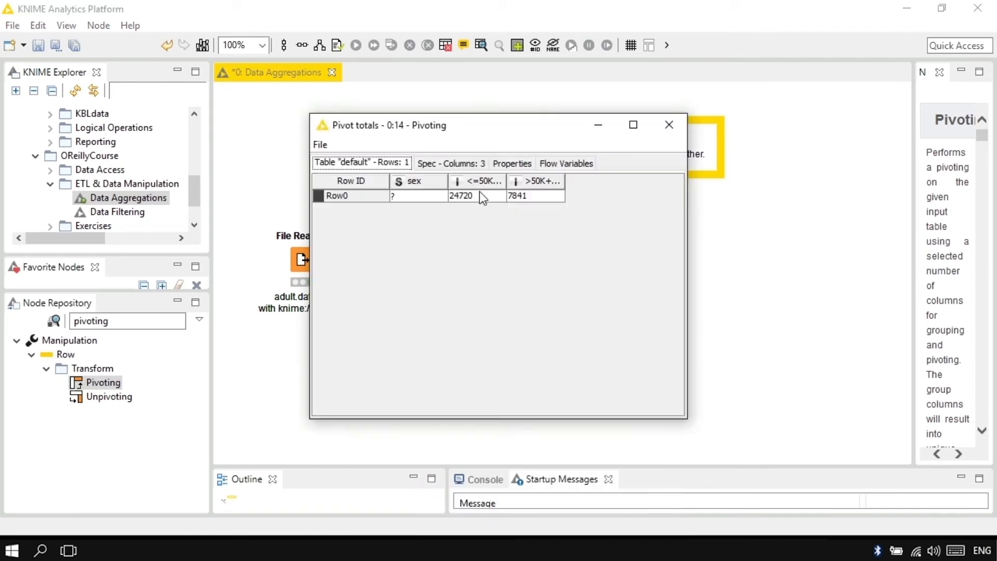
pyautogui.click(669, 125)
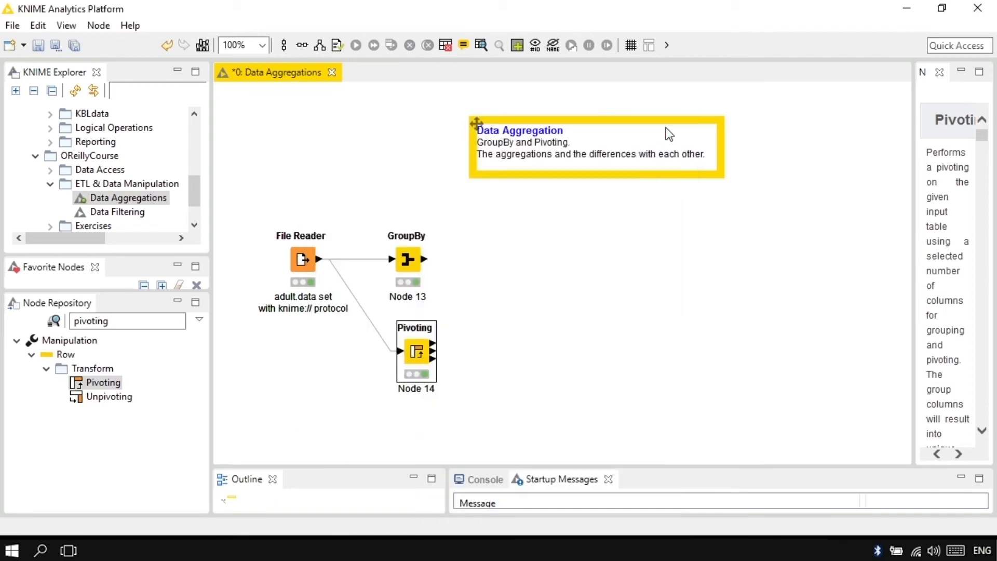